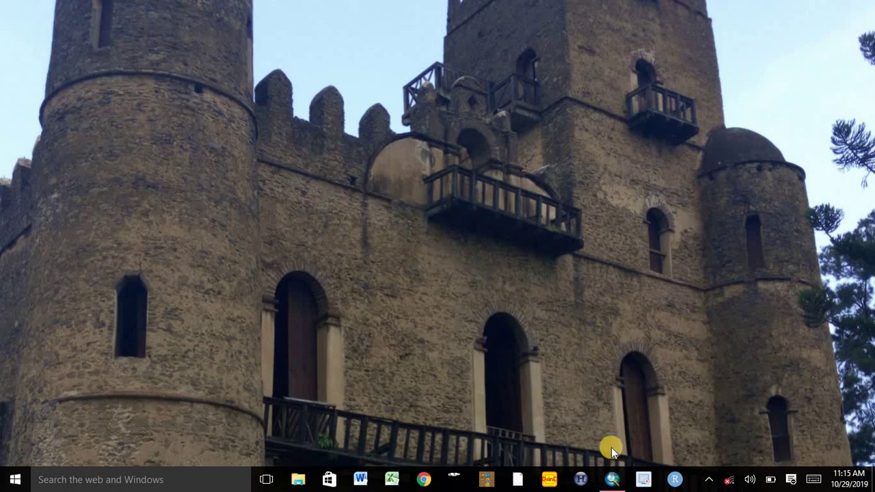
- Switch to the open ArcMap window and show the Table Of Contents
click(612, 478)
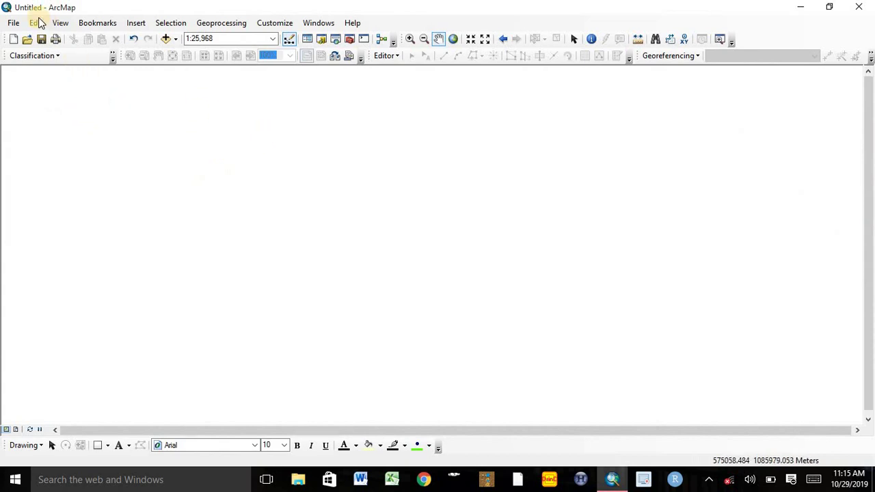
click(313, 23)
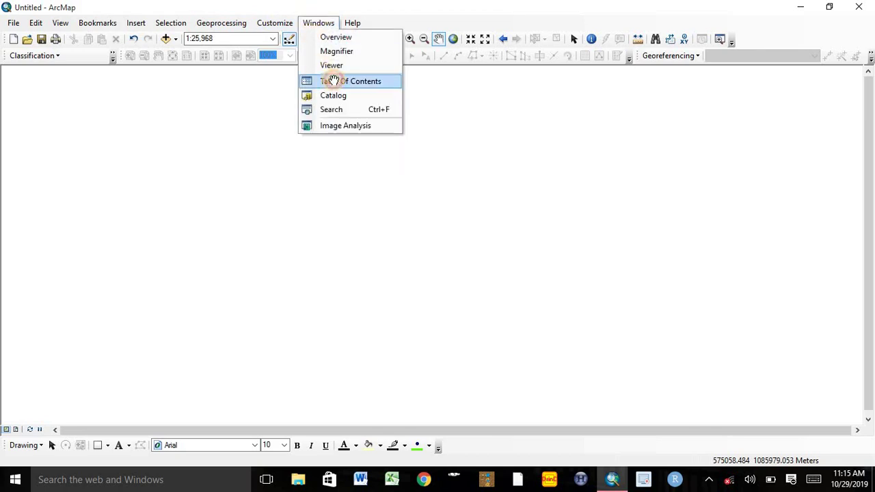
click(331, 81)
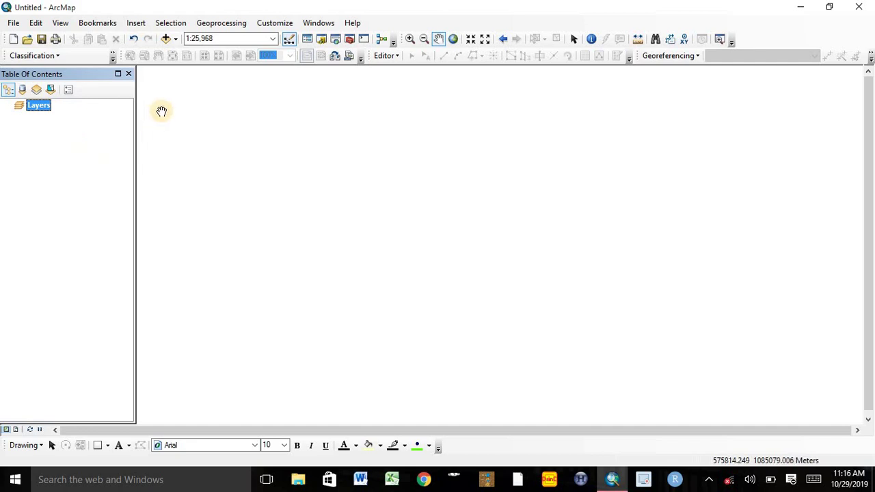
- Add the DEM2m.tif.tif raster from the DEM folder to the map
click(165, 39)
click(312, 172)
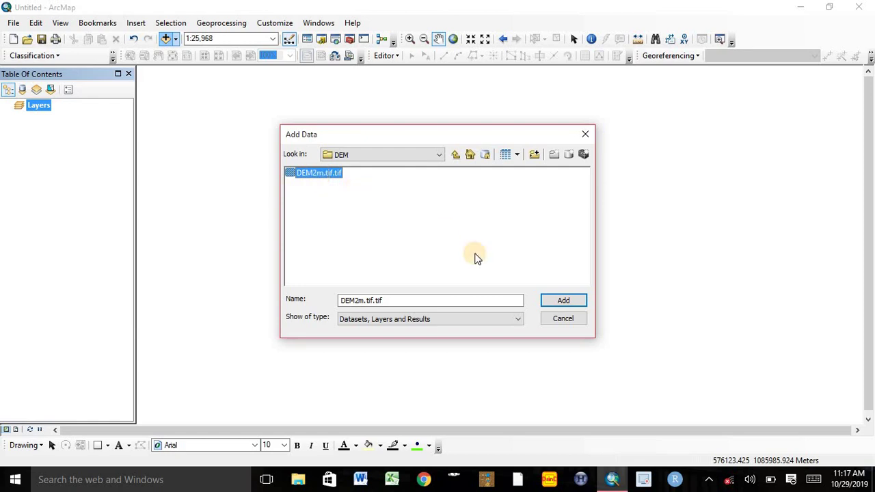
click(555, 301)
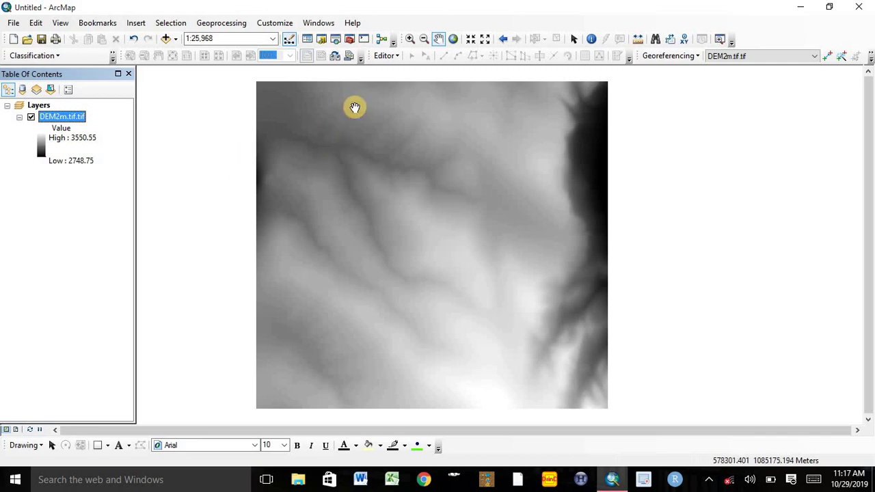
- Run the Spatial Analyst Hydrology Fill tool on DEM2m.tif.tif, keeping the default output location and no Z limit
click(349, 39)
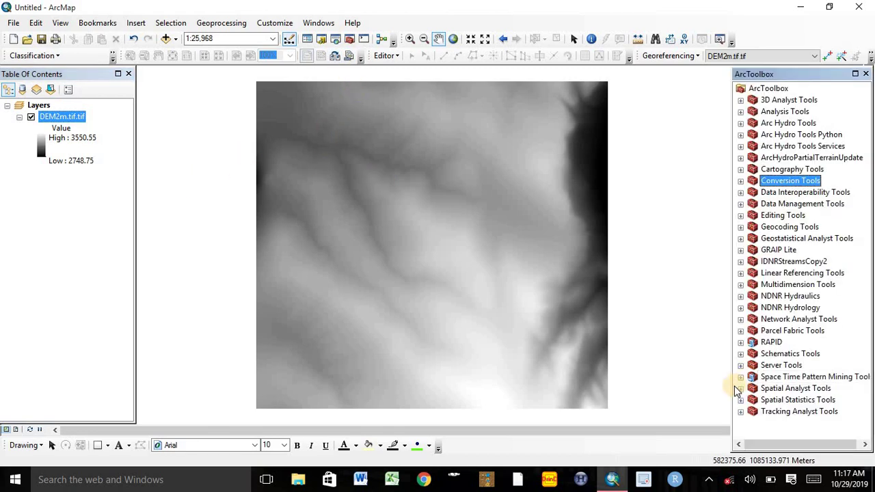
click(742, 389)
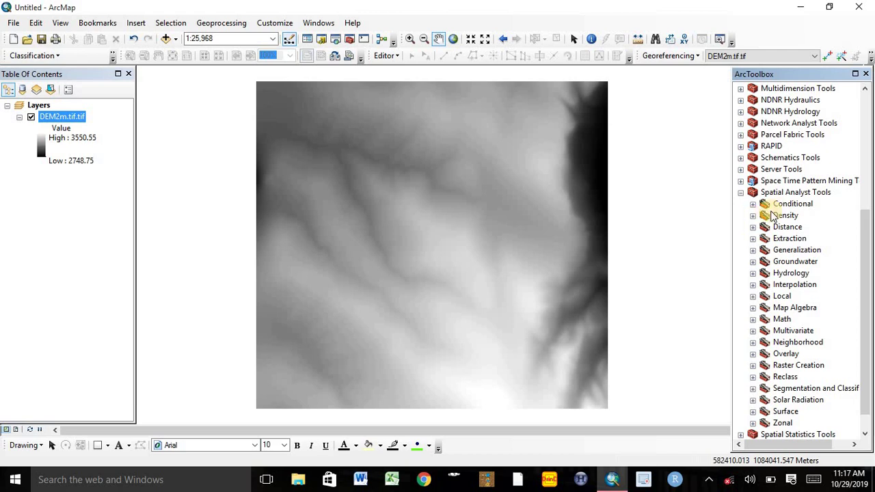
click(753, 274)
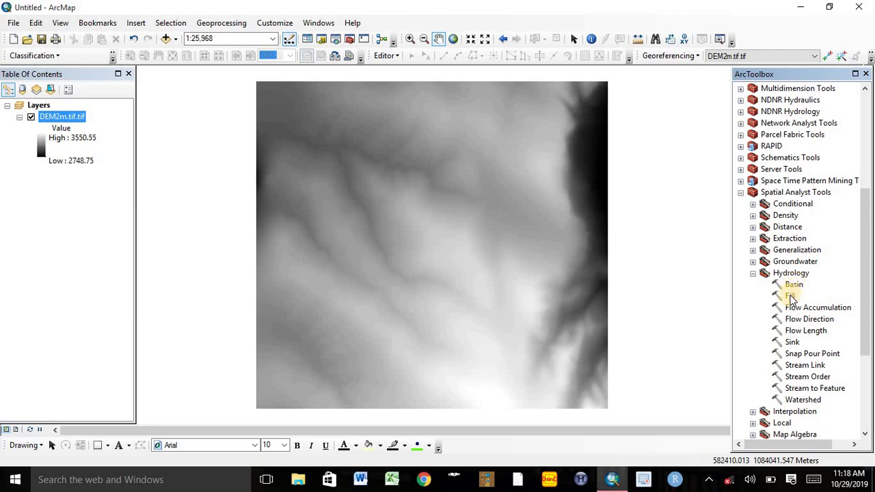
double_click(790, 296)
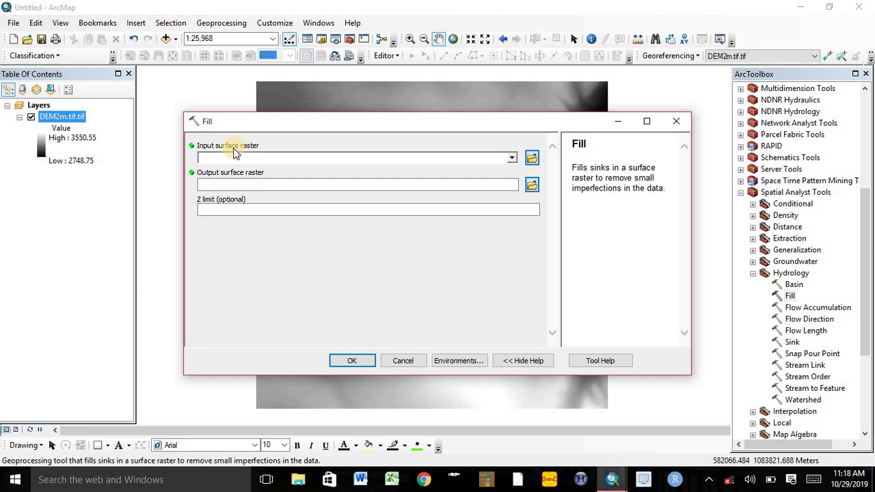
click(512, 158)
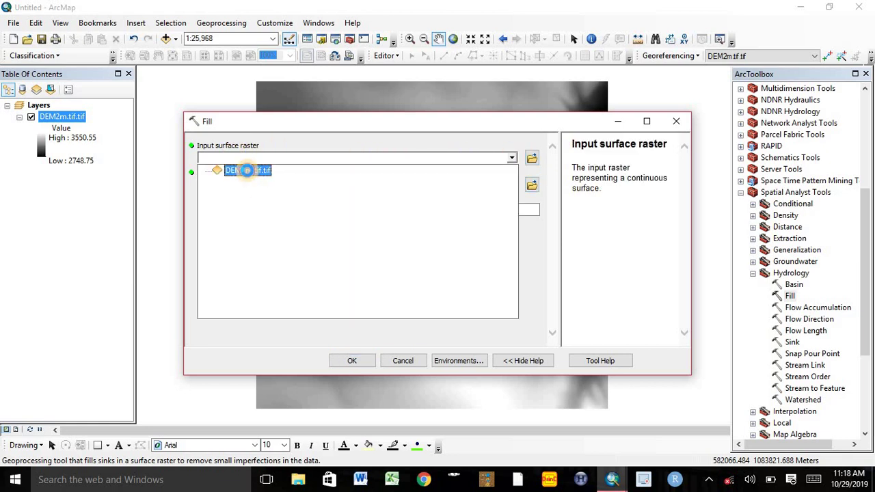
click(248, 171)
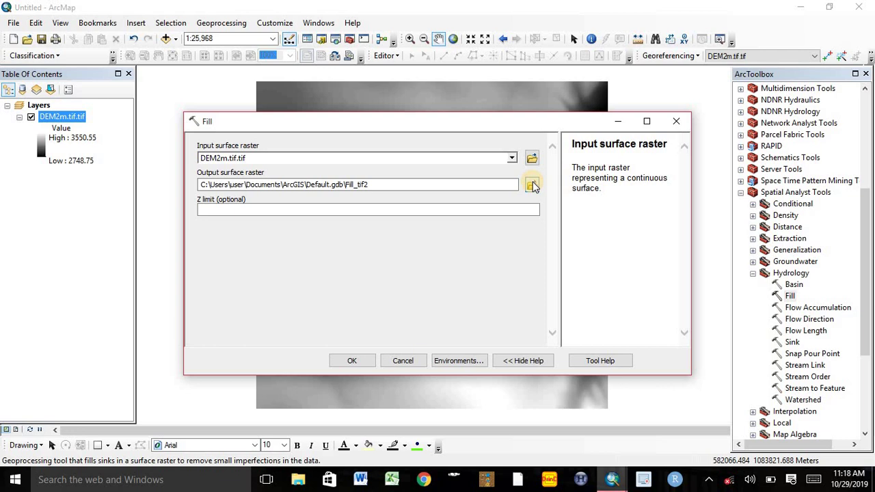
click(353, 359)
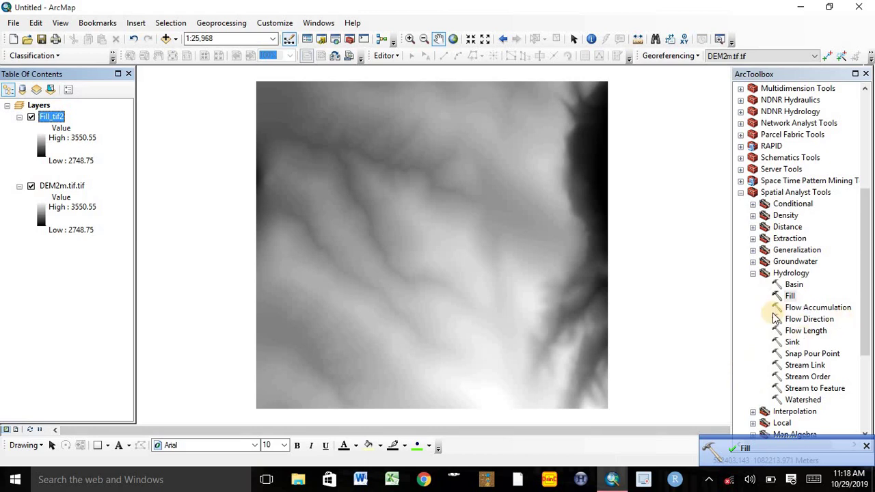
- Run the Flow Direction tool with Fill_tif2 as the input surface raster, keeping the default output
double_click(799, 319)
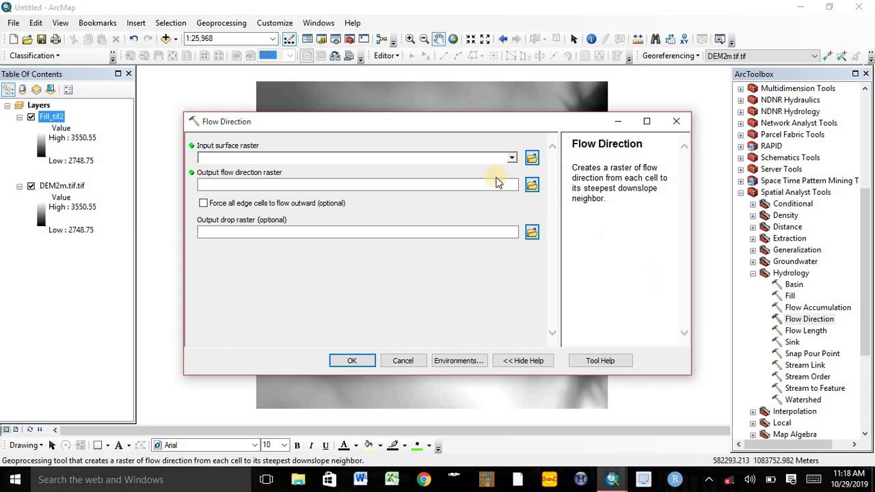
click(511, 158)
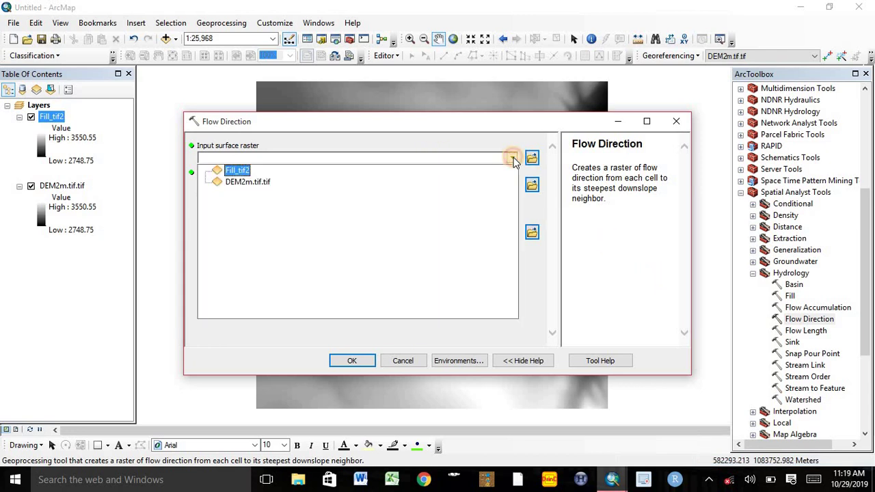
click(236, 171)
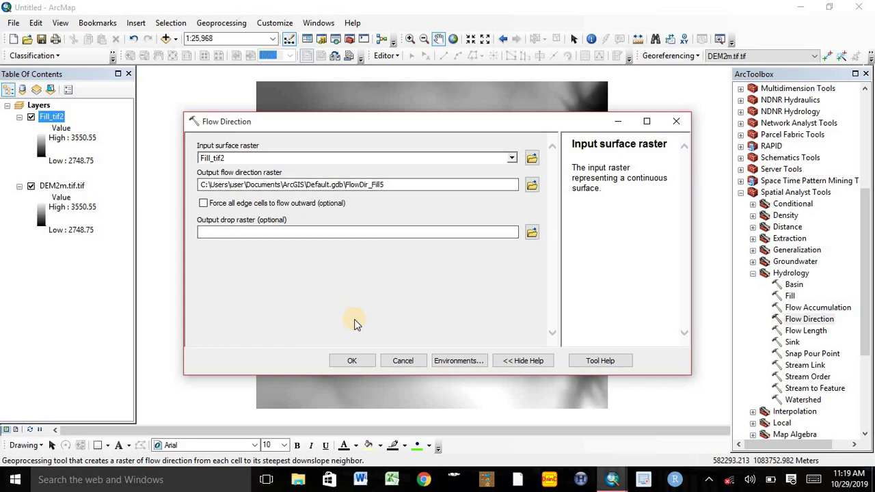
click(352, 361)
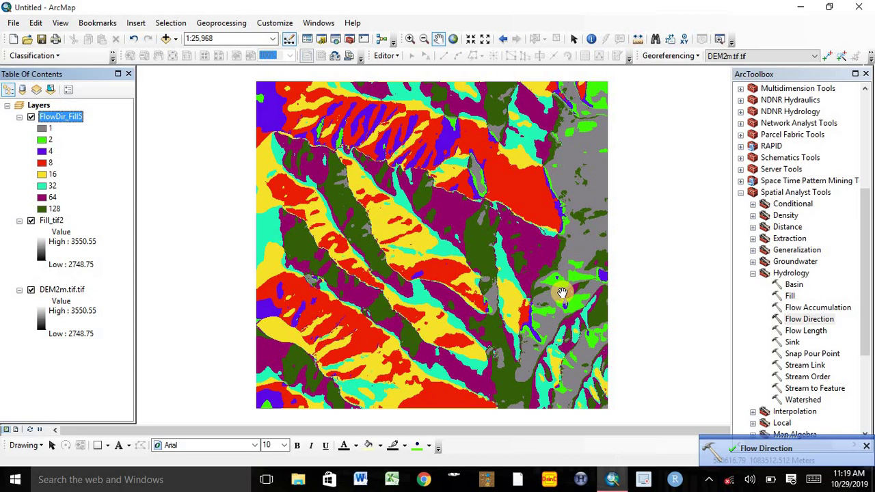
- Run the Flow Accumulation tool with FlowDir_Fill5 as the input flow direction raster and FLOAT as the output data type
double_click(796, 307)
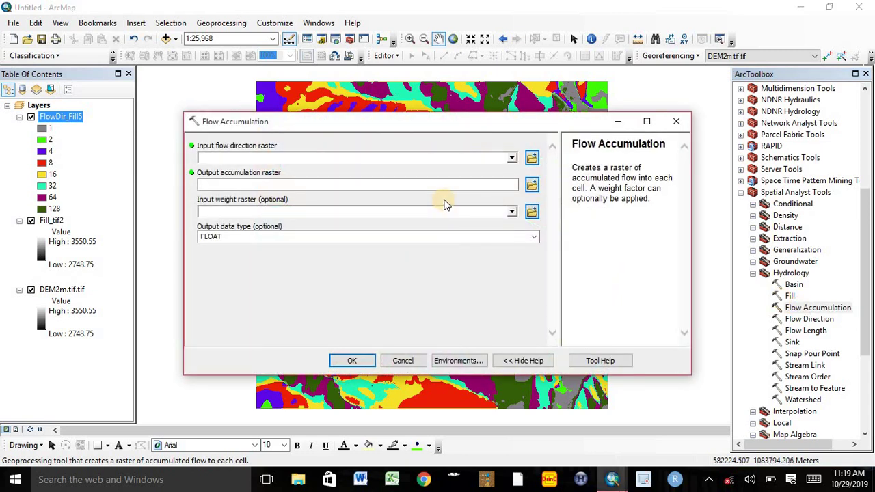
click(512, 158)
click(254, 174)
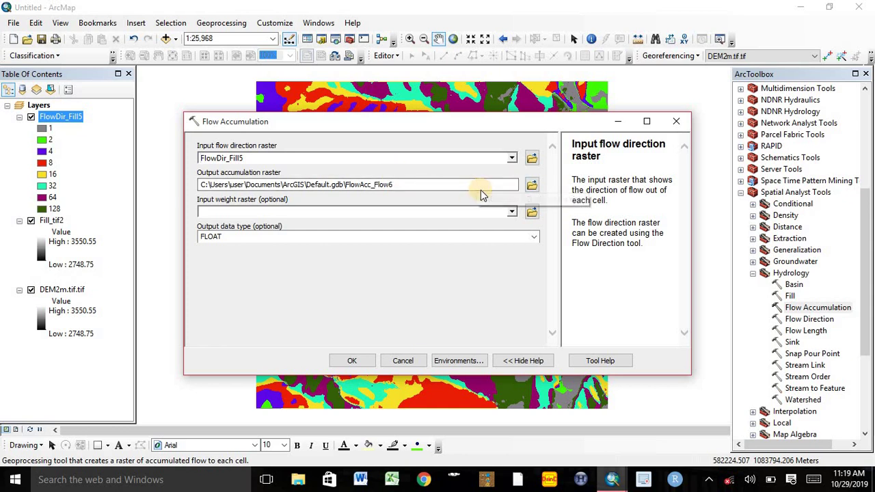
click(348, 361)
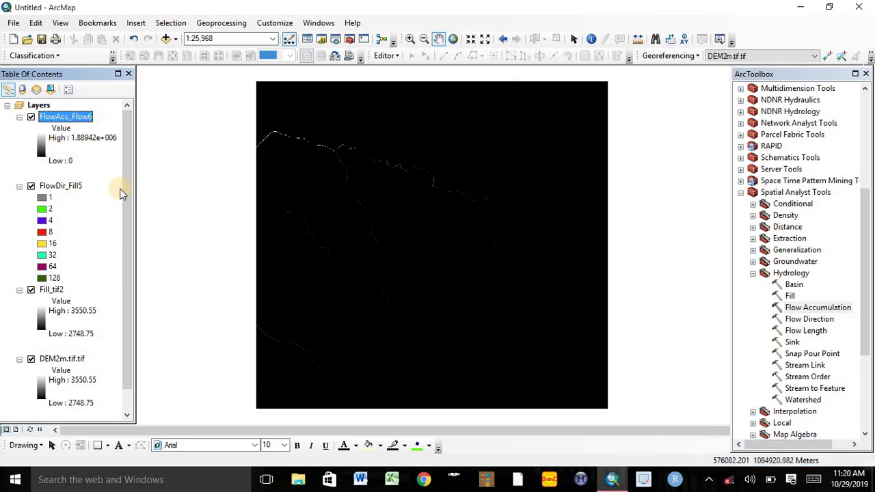
- Set the flow accumulation layer's symbology to Classified with 2 classes
double_click(62, 117)
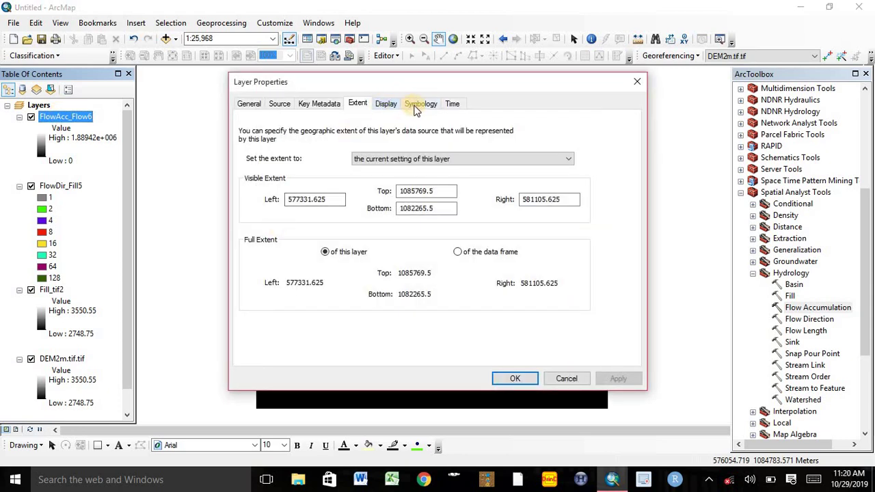
click(416, 104)
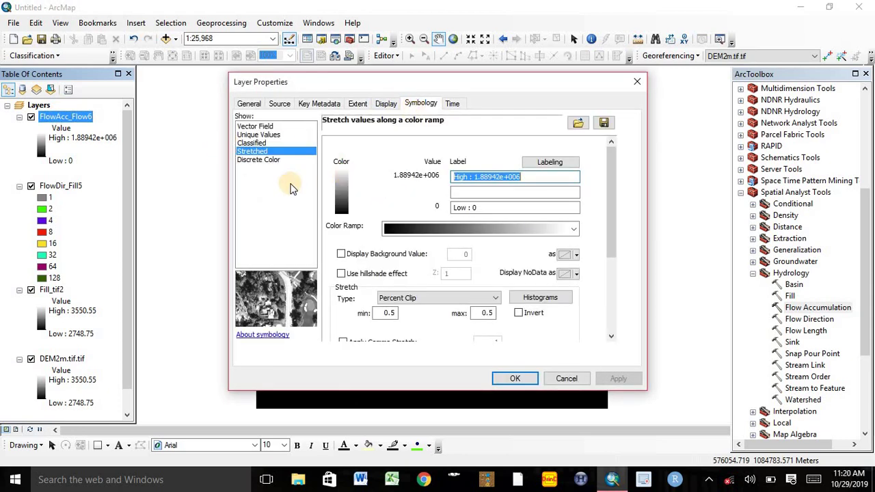
click(250, 143)
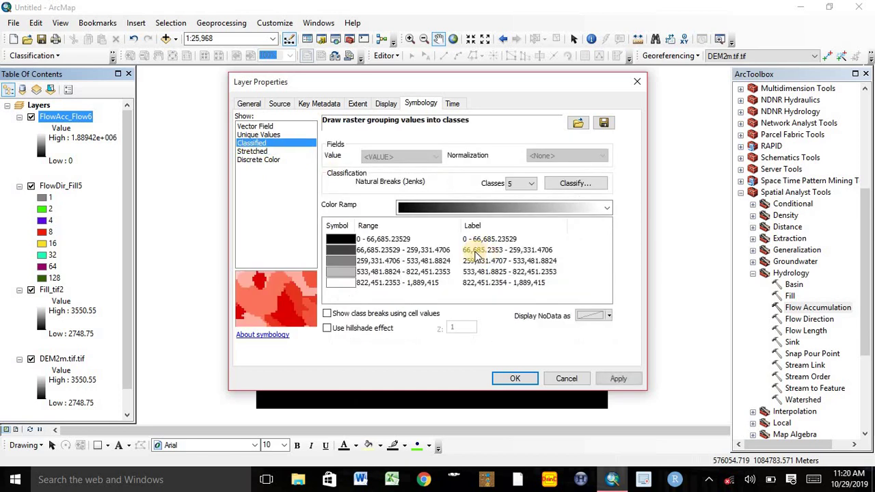
click(532, 183)
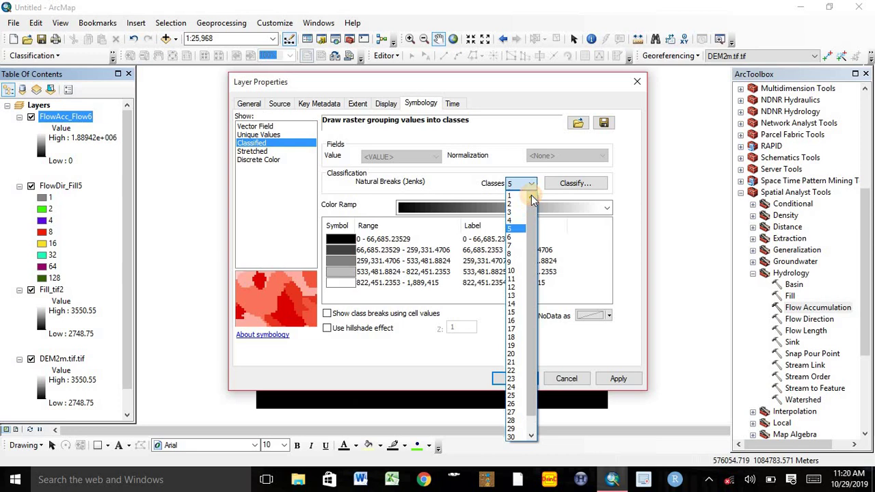
click(513, 199)
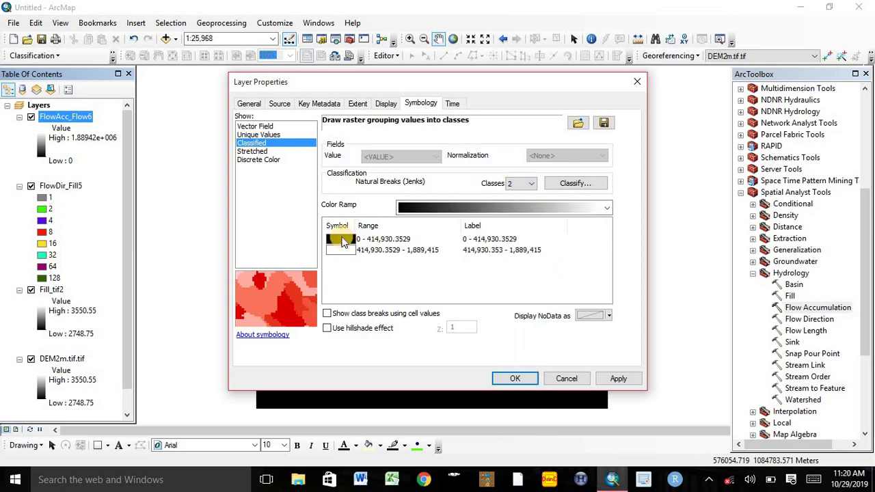
- Color the lower flow accumulation class white and the upper class blue, and apply the symbology to the layer
click(344, 241)
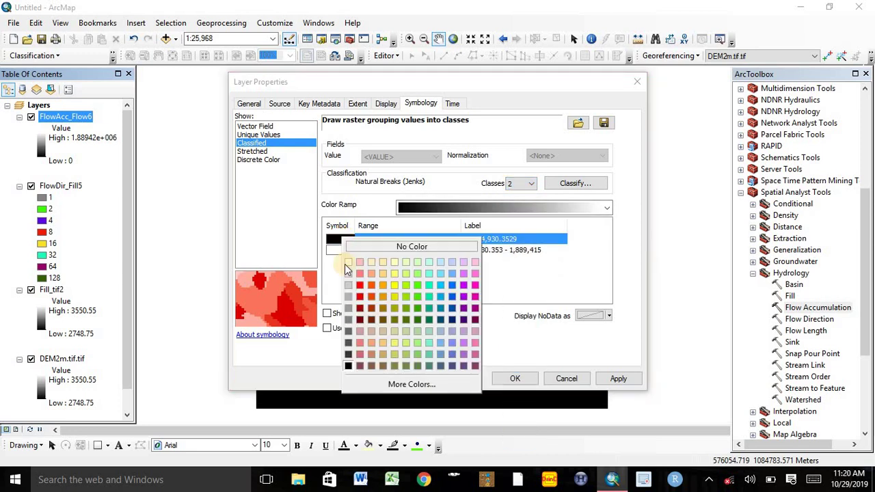
click(349, 266)
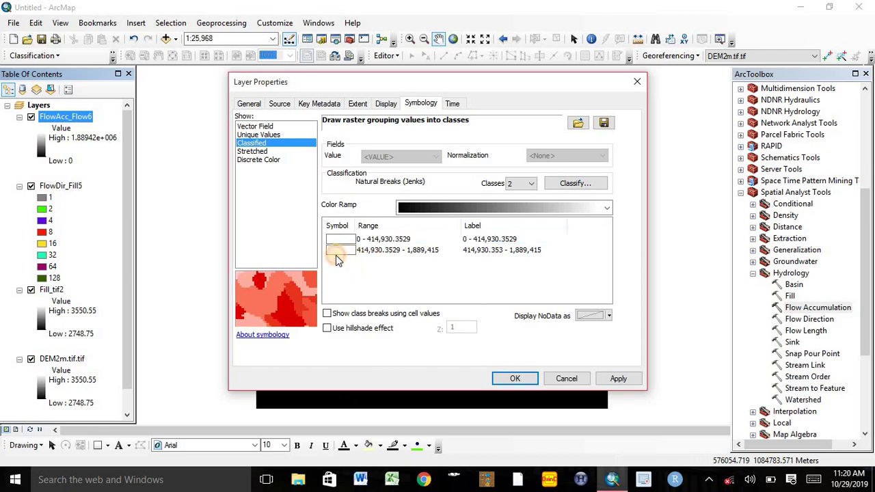
click(344, 250)
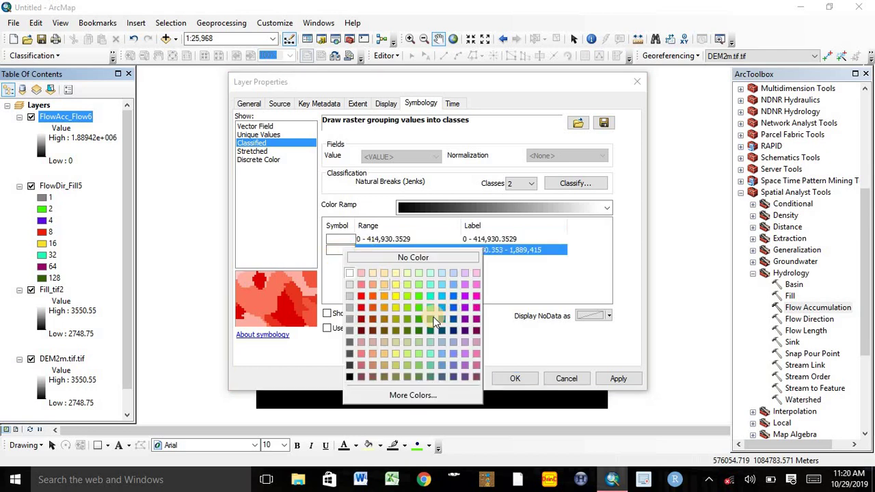
click(449, 303)
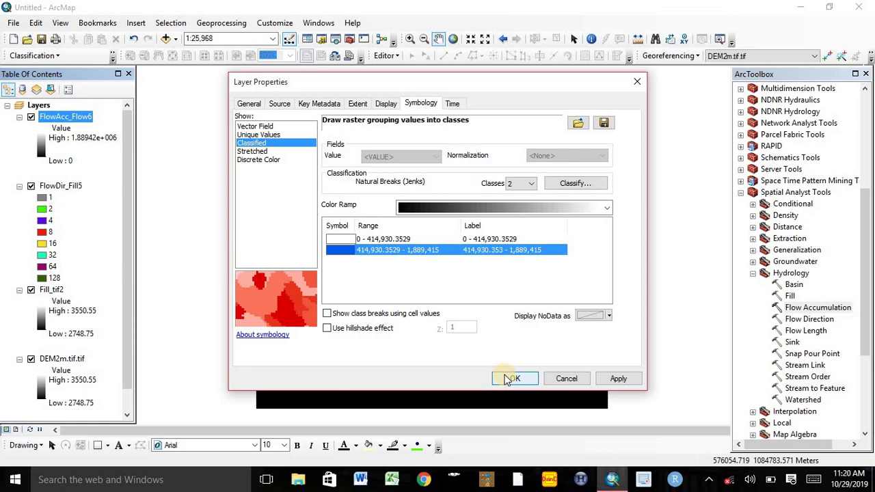
click(511, 379)
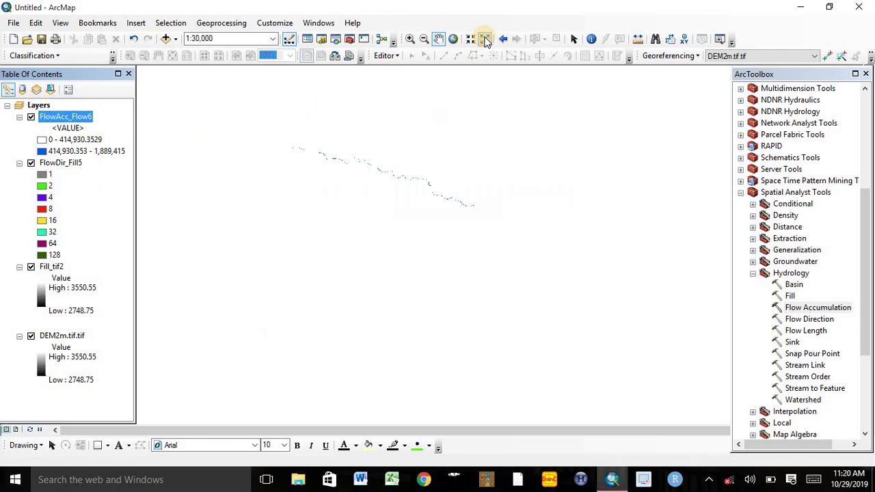
- Examine the blue stream line of the flow accumulation layer up close, including its western end
click(469, 40)
click(470, 40)
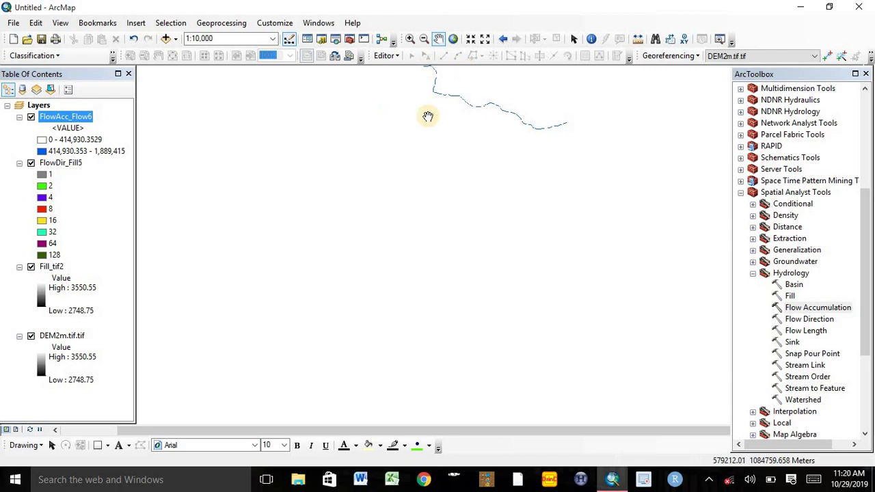
drag(428, 116, 385, 218)
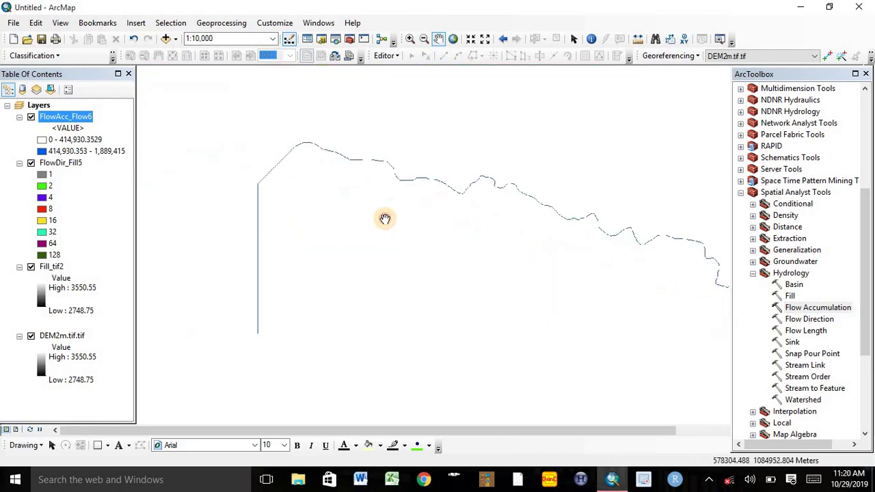
click(470, 38)
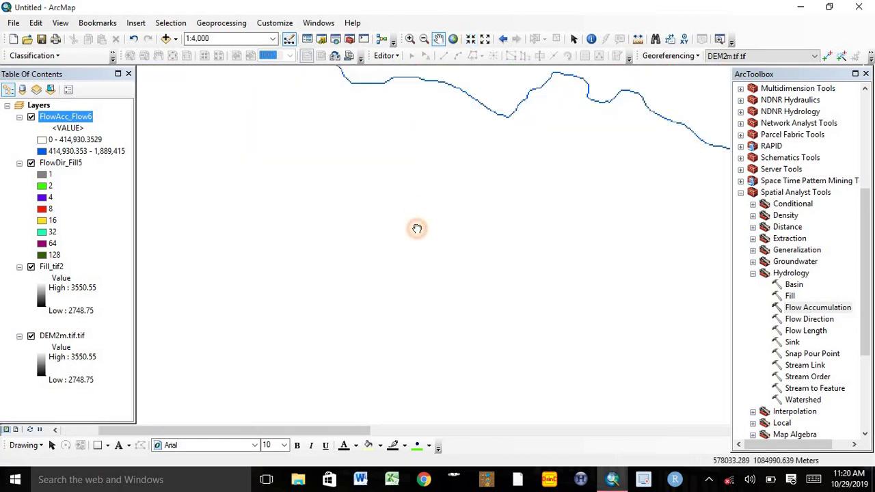
drag(417, 229, 417, 329)
drag(300, 189, 488, 260)
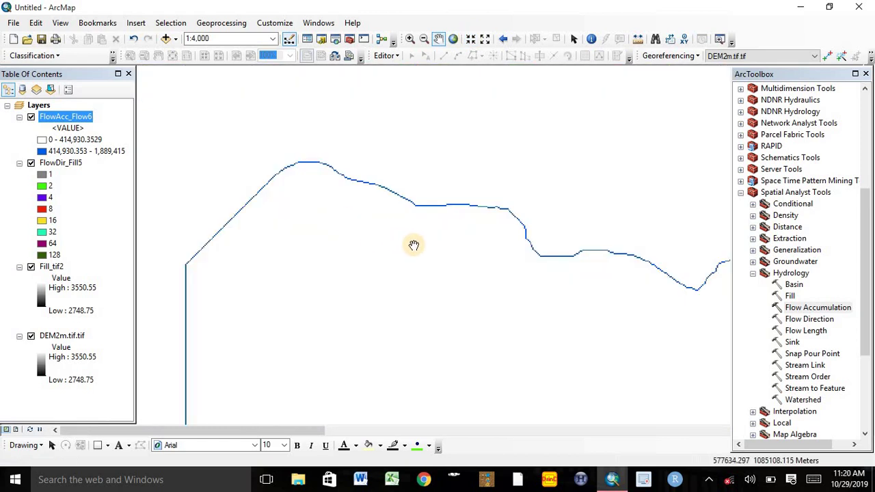
drag(429, 244, 401, 250)
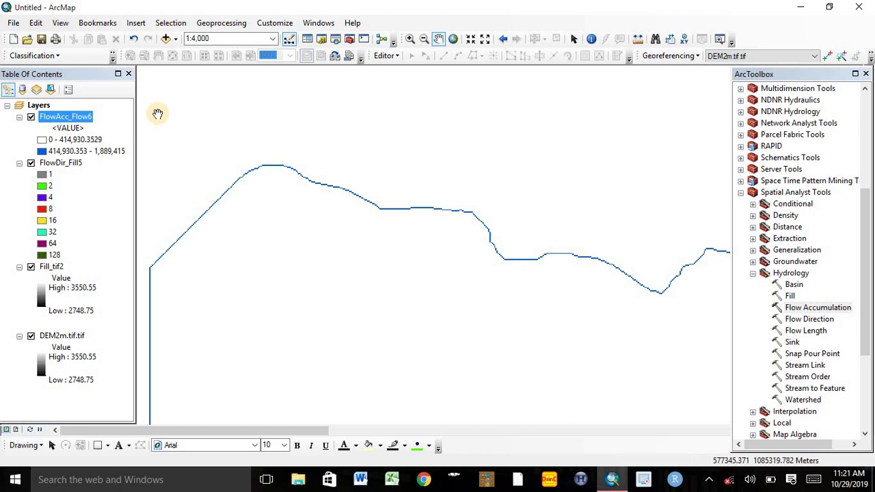
- Start adding XY data and load Sheet1$ of pour point.xlsx from the Gis data folder as the coordinate table
click(13, 25)
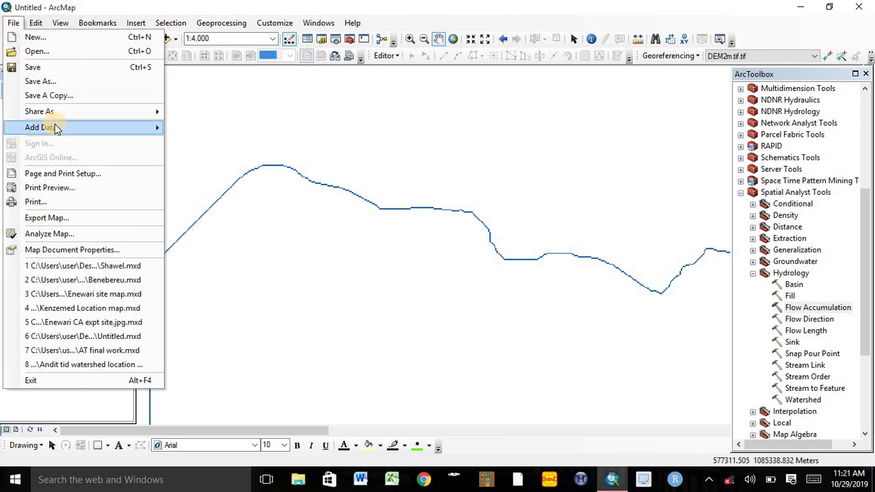
mouse_move(55, 125)
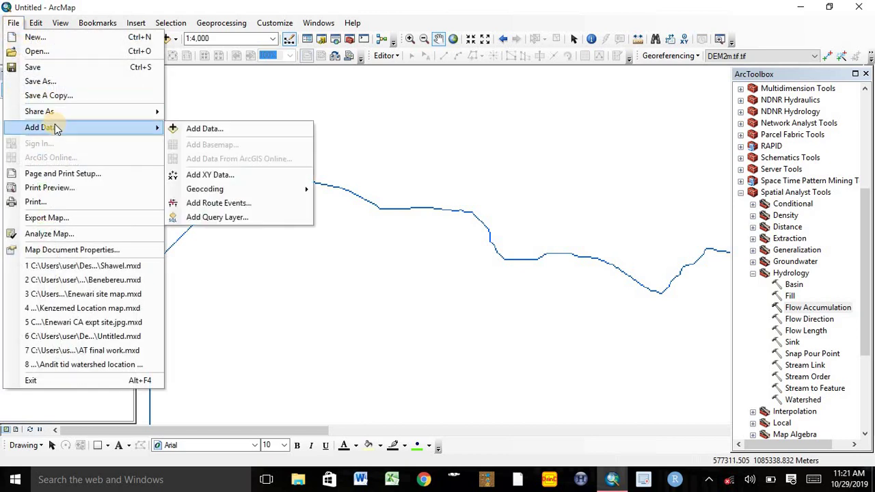
click(209, 175)
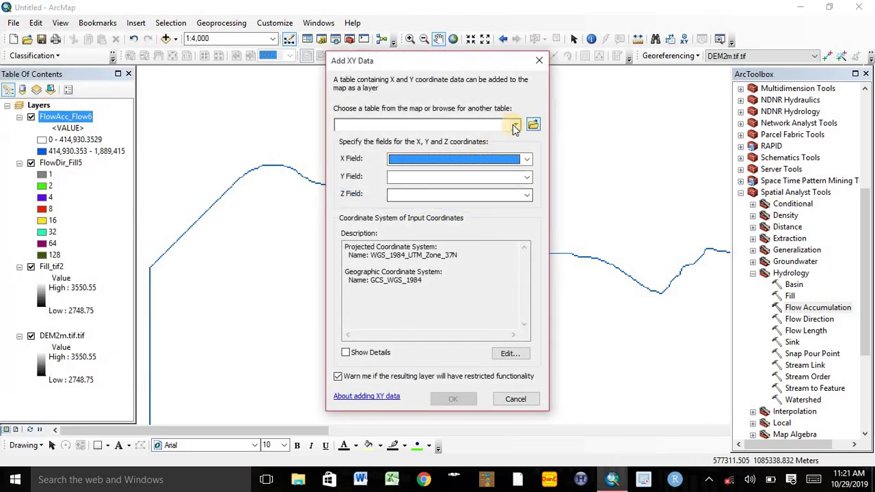
click(534, 127)
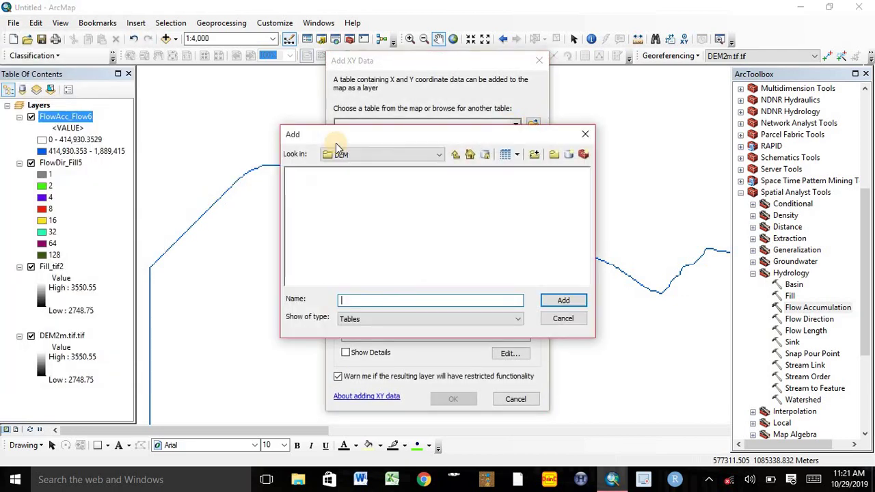
click(461, 155)
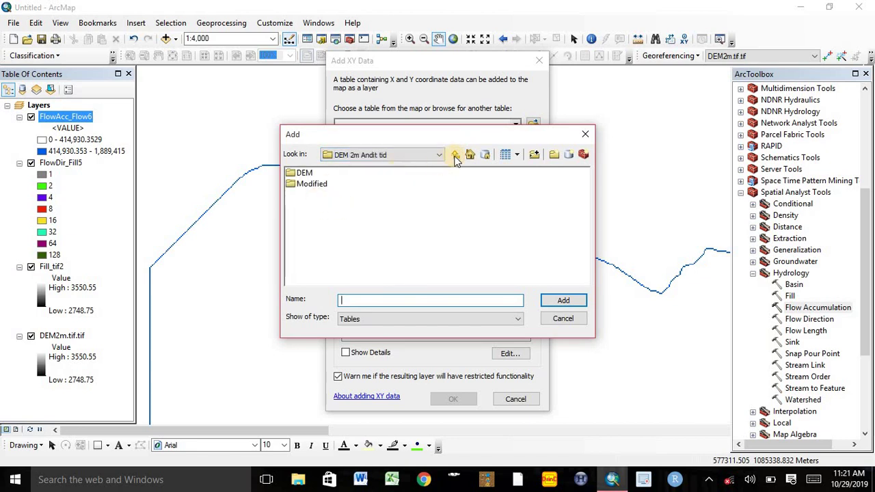
click(457, 156)
drag(361, 280, 466, 283)
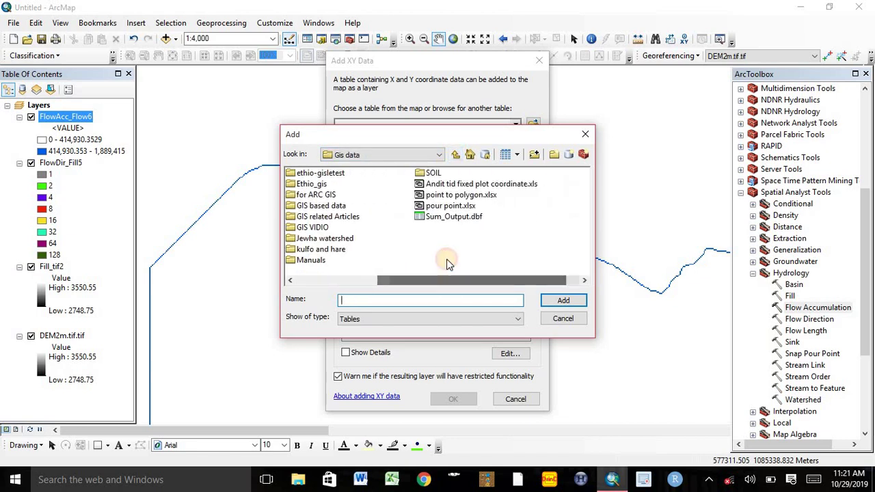
click(450, 207)
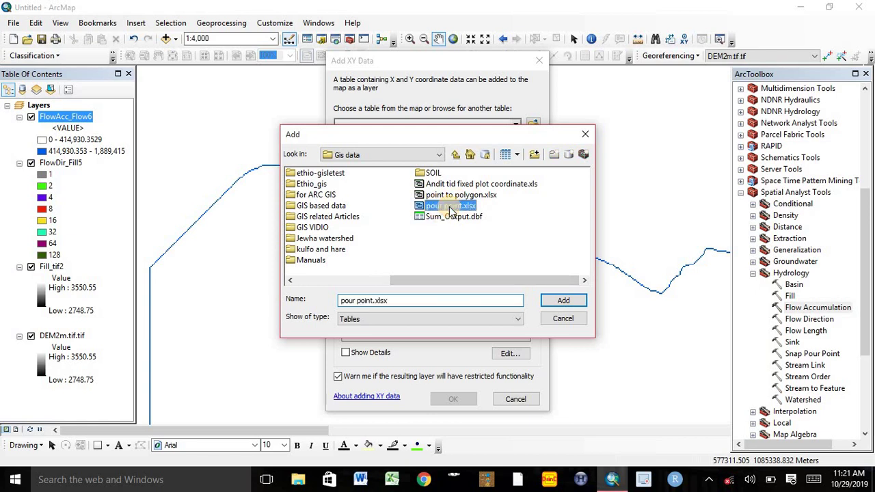
click(557, 302)
click(309, 173)
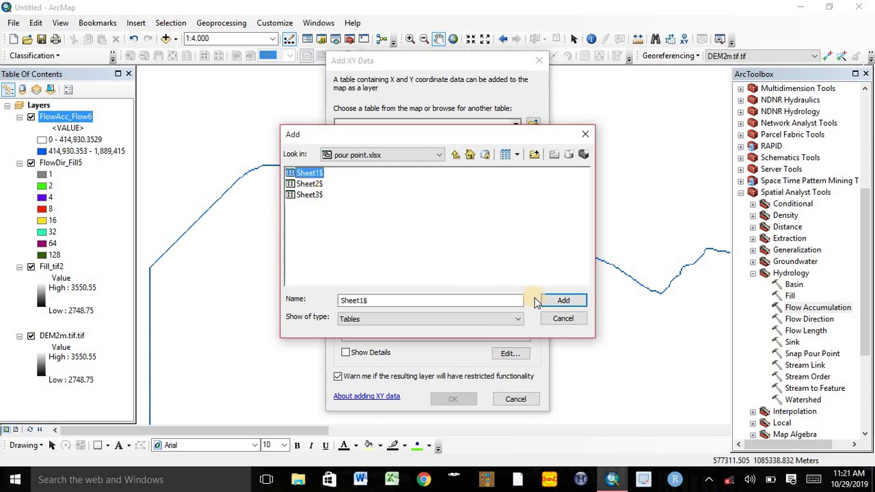
click(557, 301)
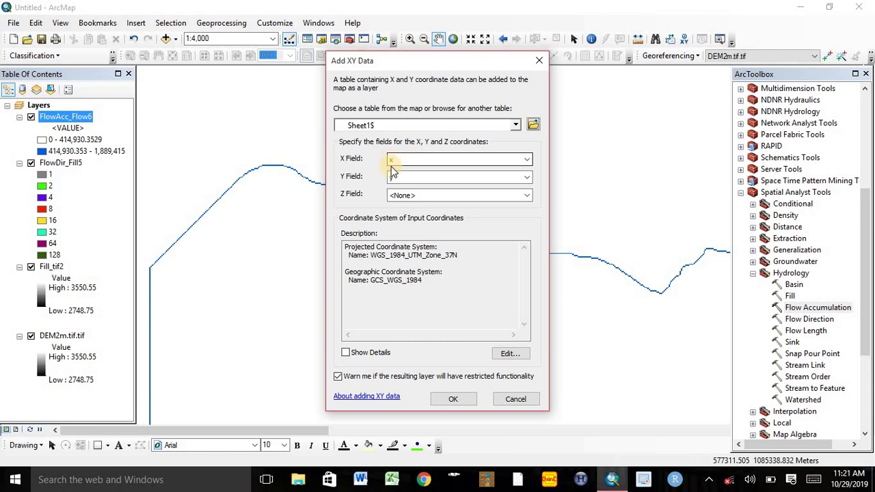
- Set the Z field to z and add the Sheet1$ coordinates to the map as a point layer
click(525, 195)
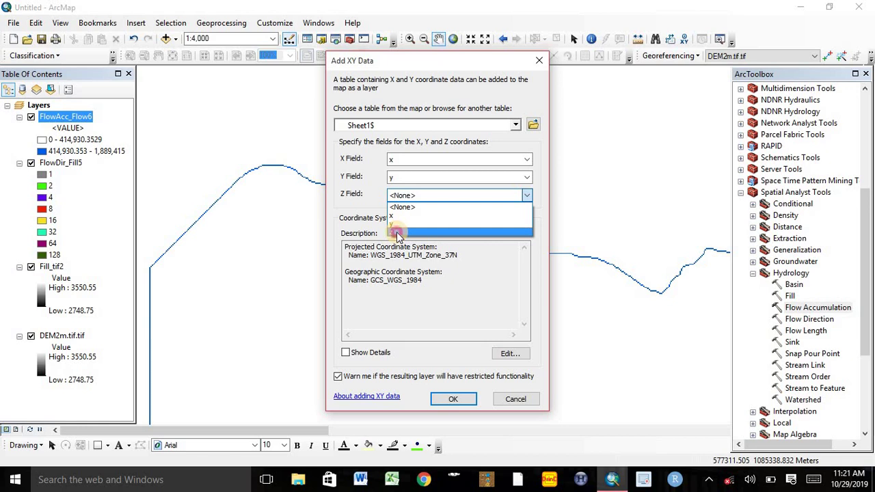
click(398, 233)
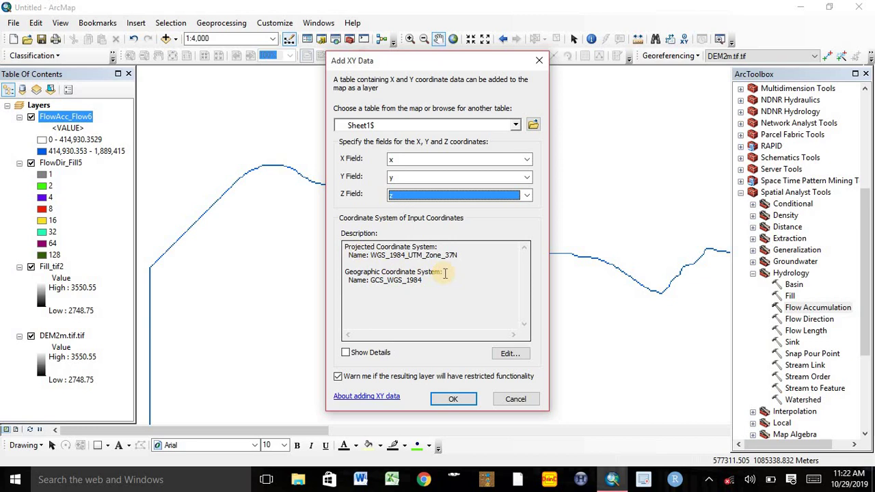
click(451, 398)
click(497, 302)
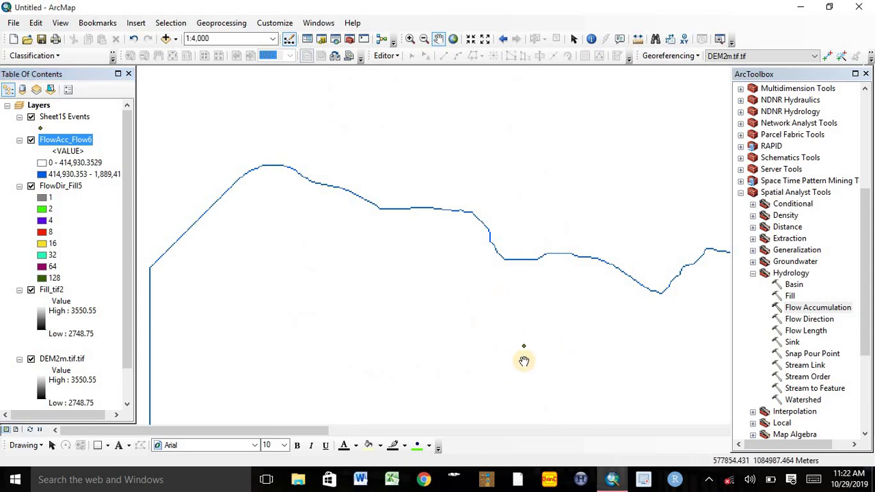
- Export all features of Sheet1$ Events to a shapefile in this layer's source coordinate system and add it to the map
click(66, 117)
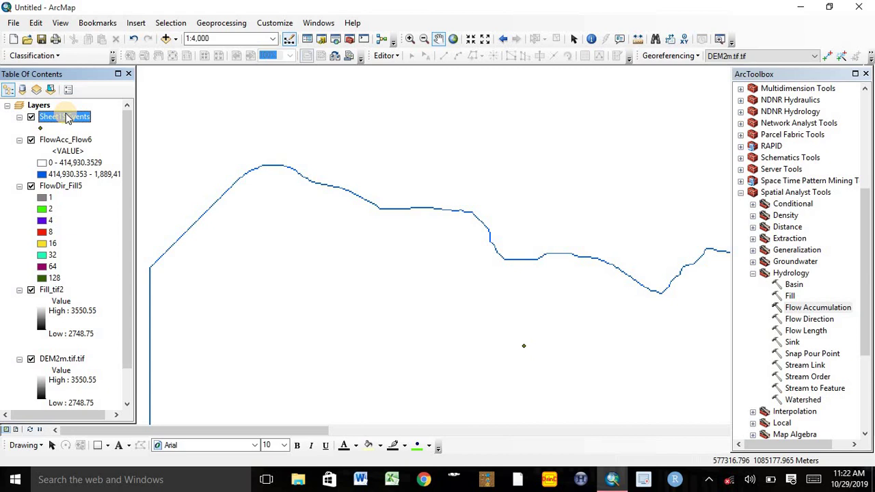
right_click(67, 117)
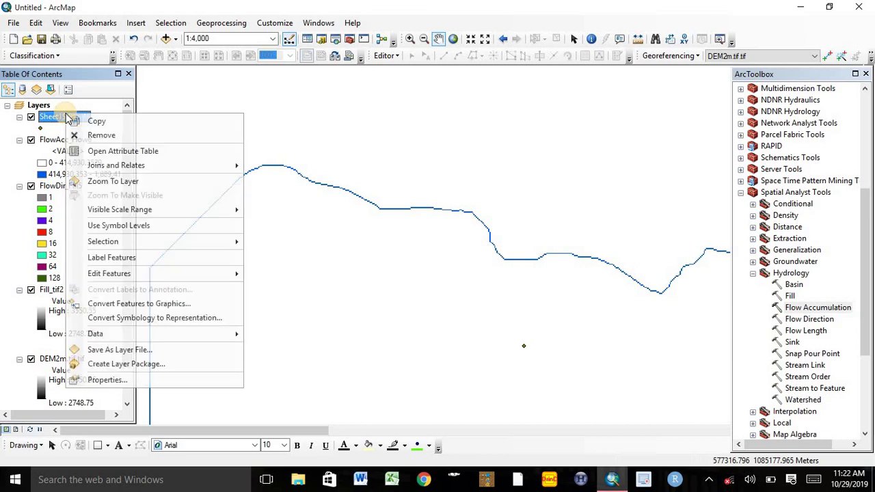
mouse_move(100, 335)
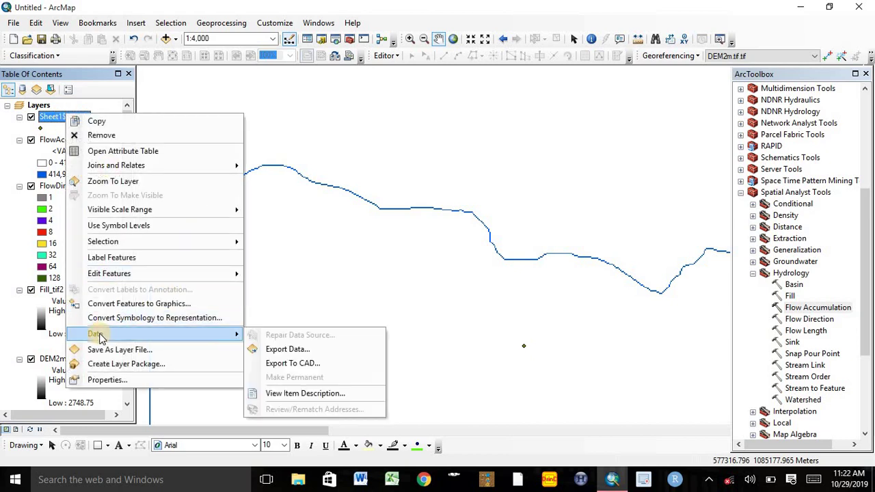
click(276, 352)
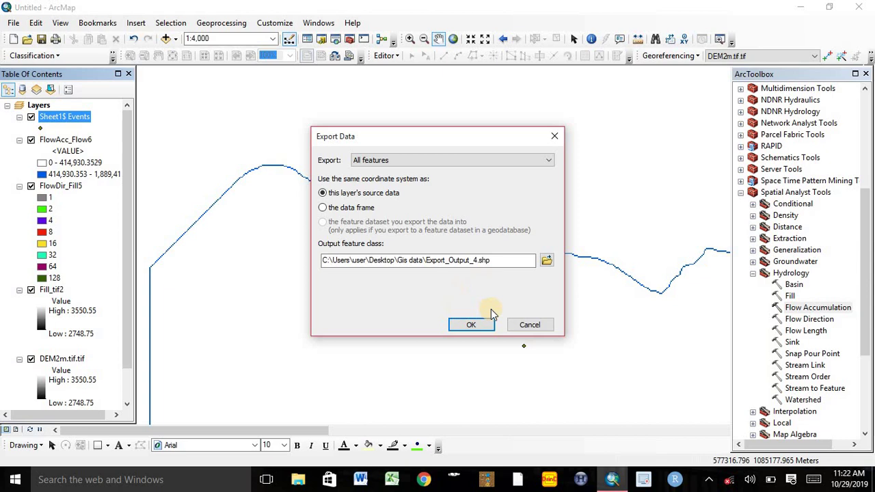
click(475, 327)
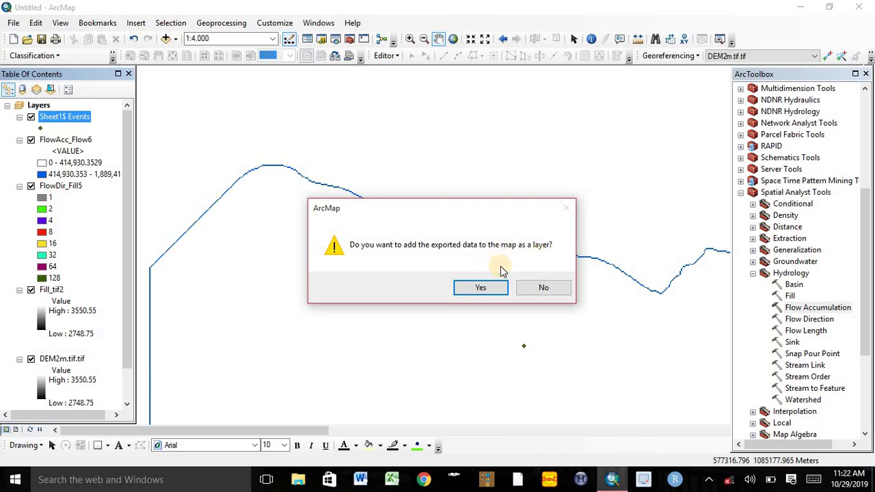
click(459, 288)
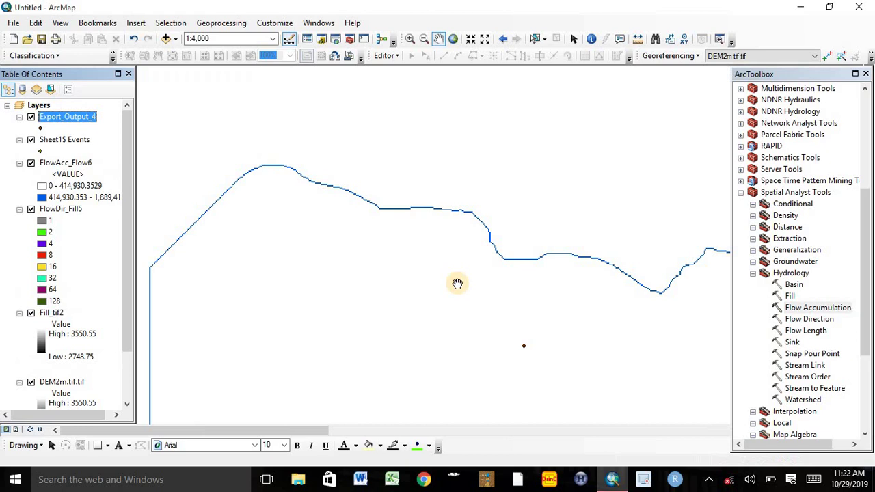
- Remove the Sheet1$ Events layer from the map
click(58, 139)
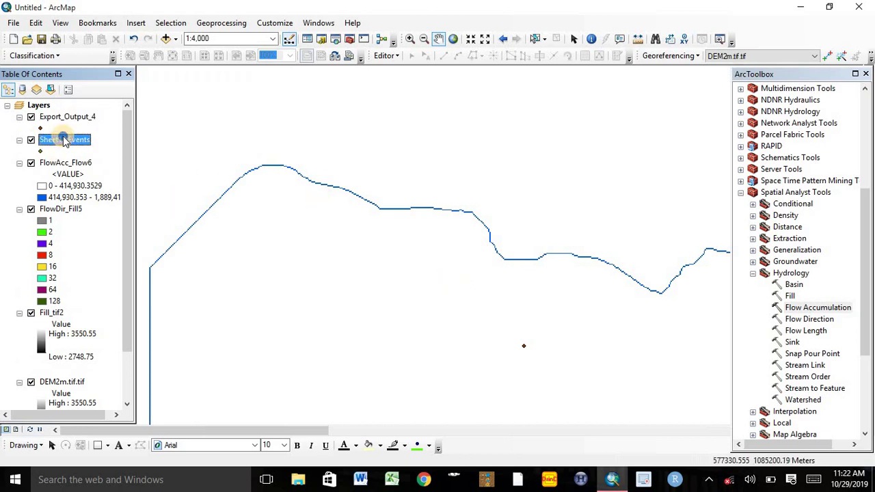
right_click(63, 138)
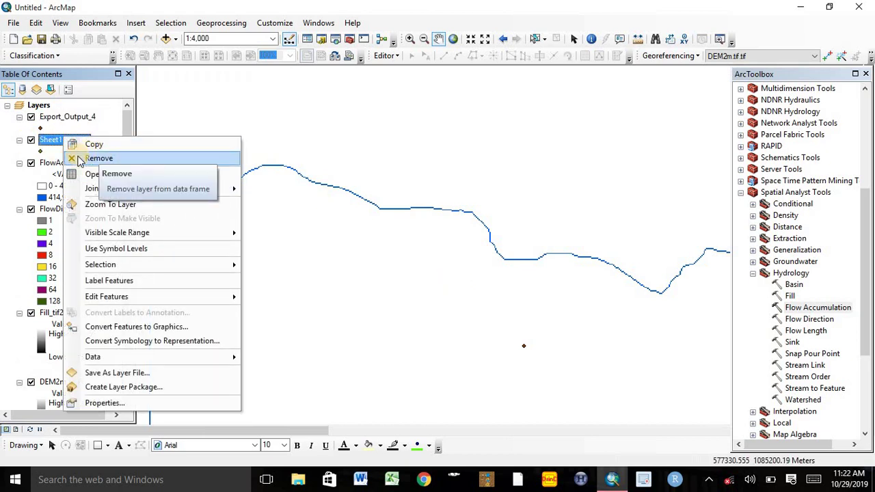
click(99, 158)
- Start editing the exported point layer and move its point northwest onto the steep bend of the blue stream line
click(61, 120)
click(63, 119)
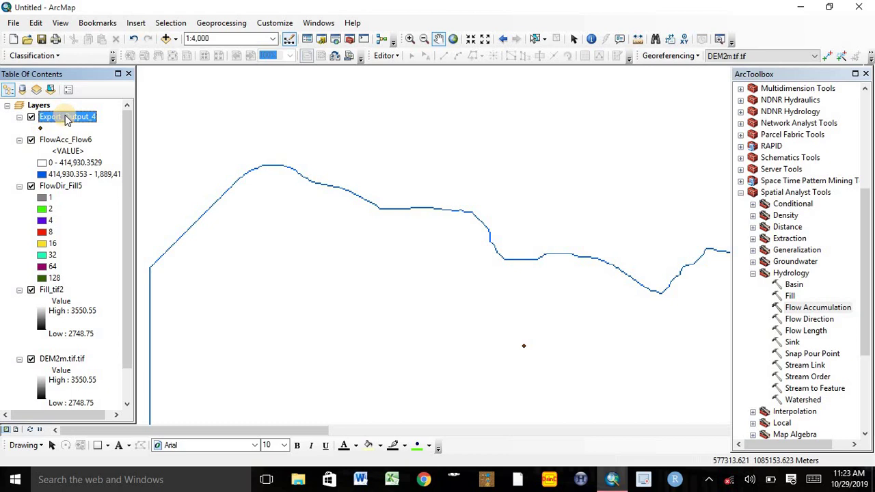
click(387, 56)
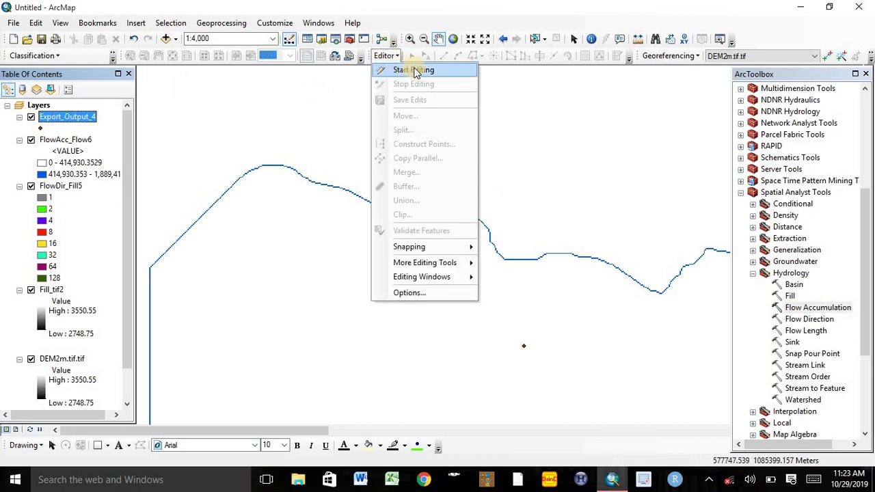
click(395, 71)
click(362, 132)
click(499, 376)
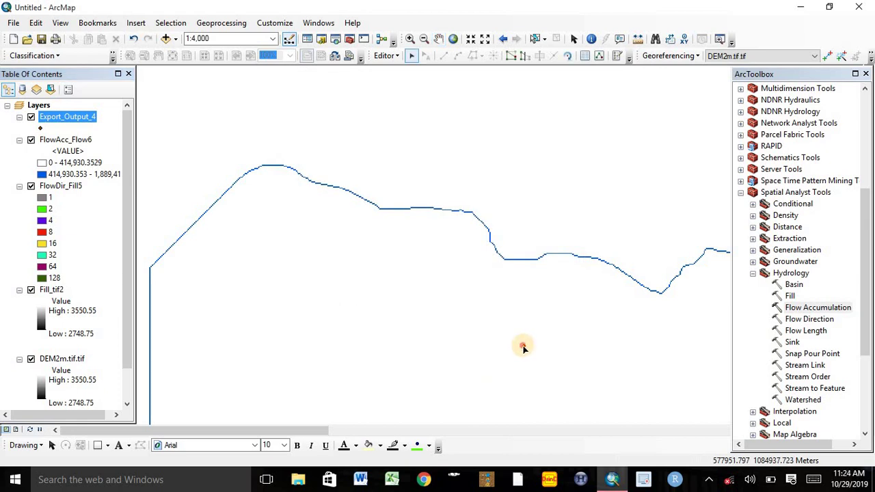
click(522, 347)
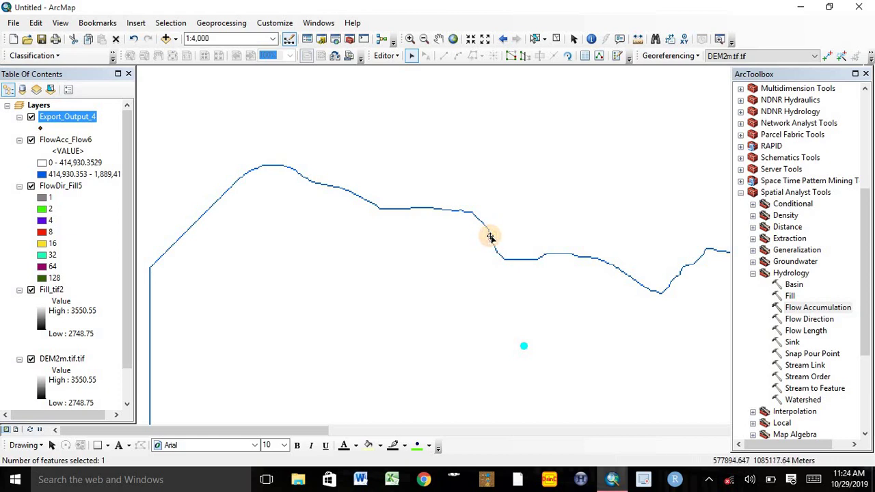
click(490, 237)
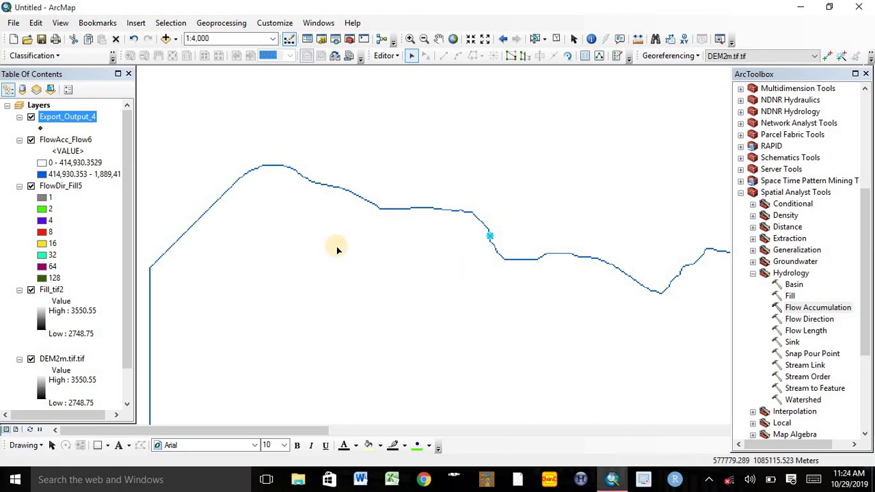
- End the edit session with the edits saved, and rename the exported point layer pour_point
click(387, 56)
click(410, 85)
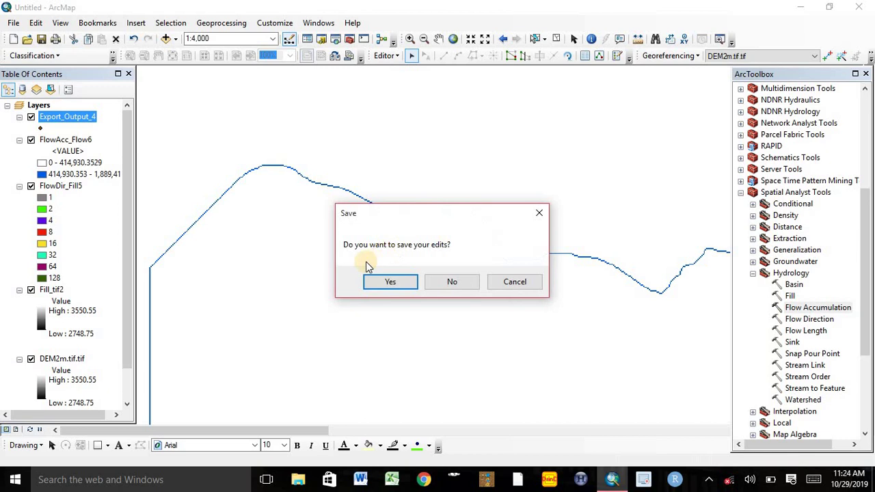
click(388, 283)
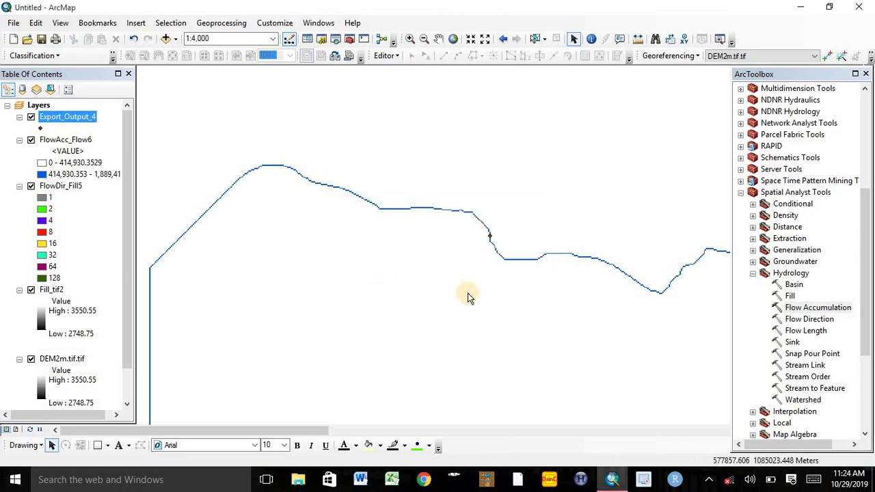
text(pour_point)
key(Return)
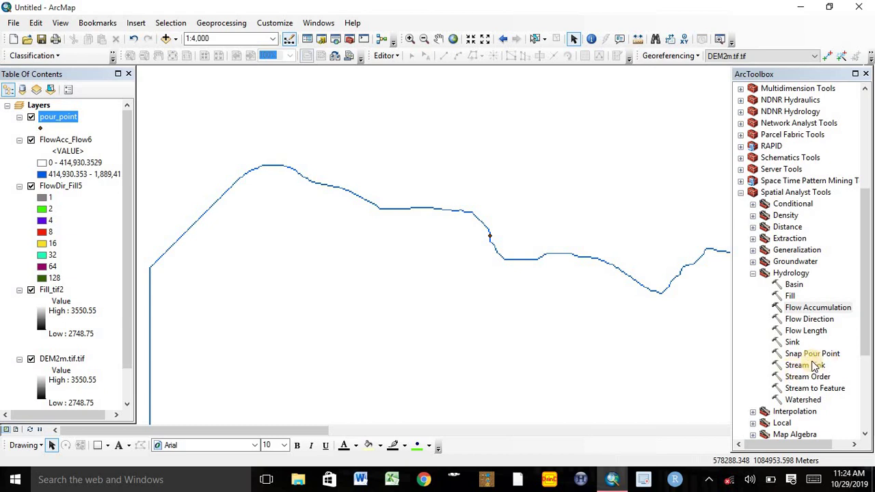
- Run the Snap Pour Point tool with pour_point as the pour point data, field x, and FlowAcc_Flow6 as the accumulation raster
double_click(808, 354)
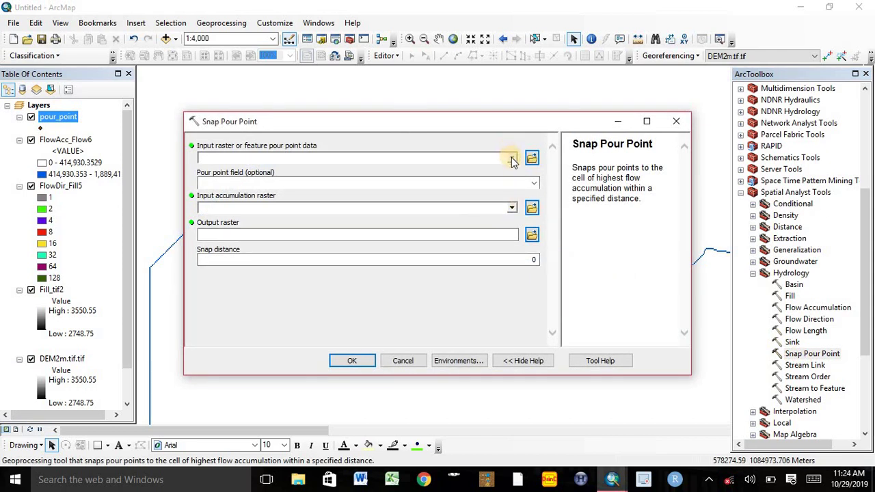
click(512, 158)
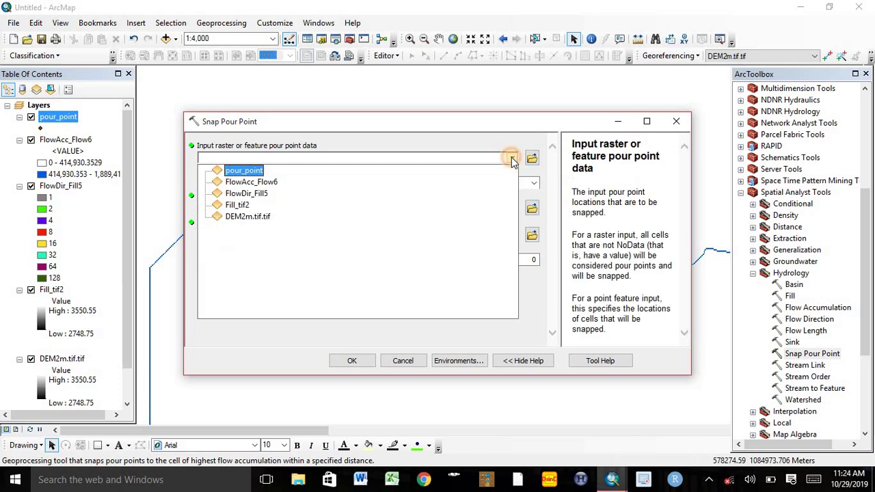
click(244, 171)
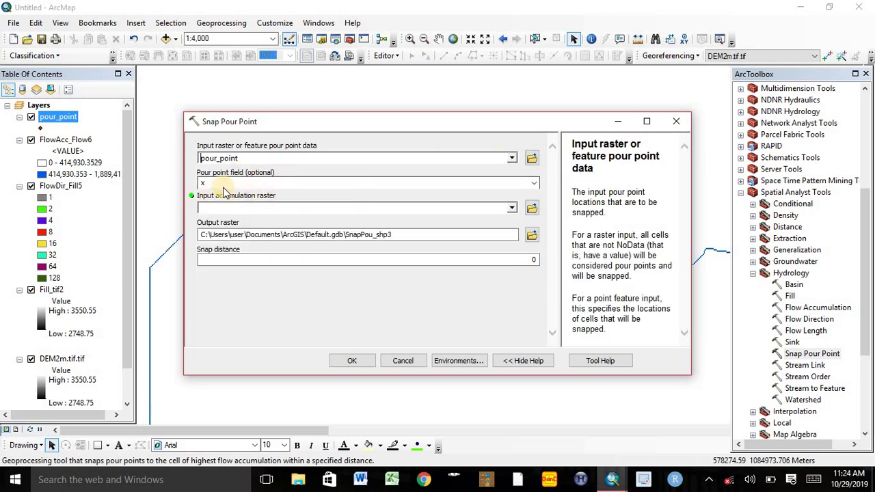
click(533, 184)
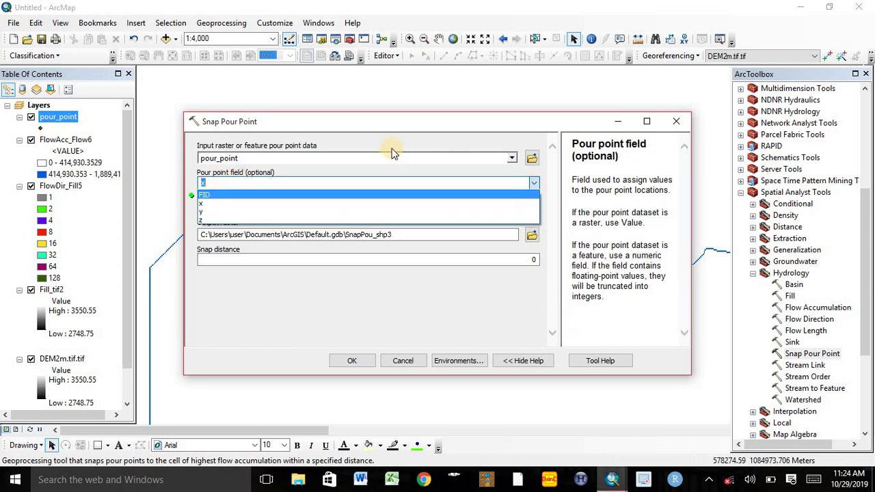
click(415, 130)
click(512, 210)
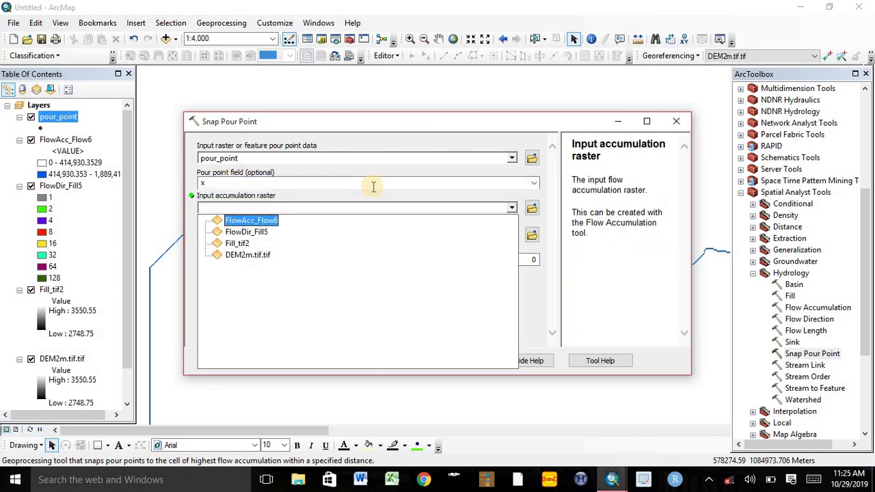
click(250, 220)
click(348, 362)
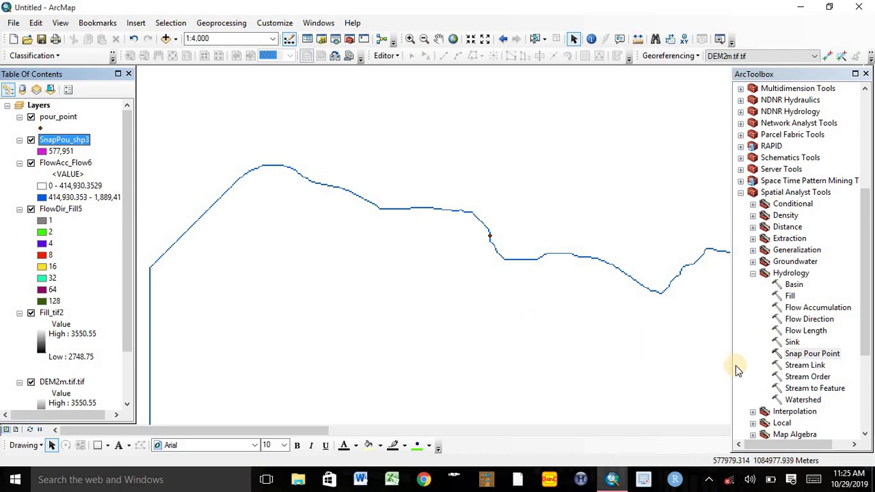
- Run the Watershed tool with FlowDir_Fill5 as the flow direction raster and SnapPou_shp3 as the pour point data, using the Value field
double_click(786, 400)
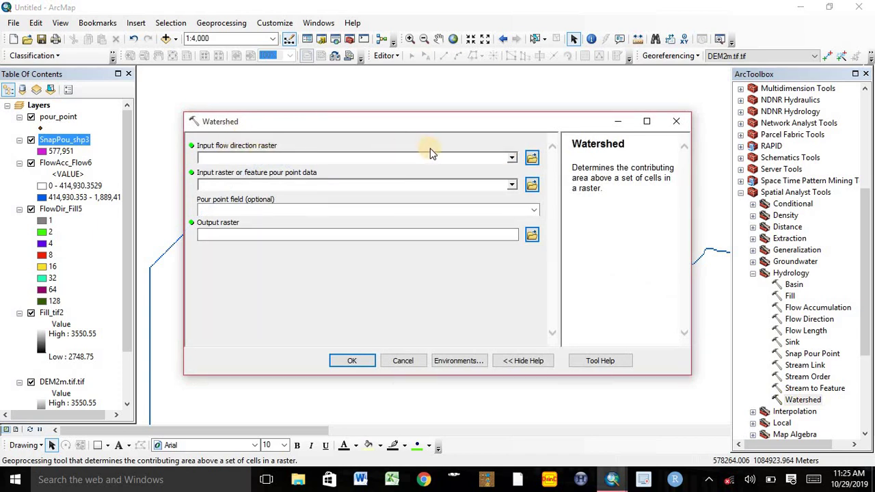
click(512, 158)
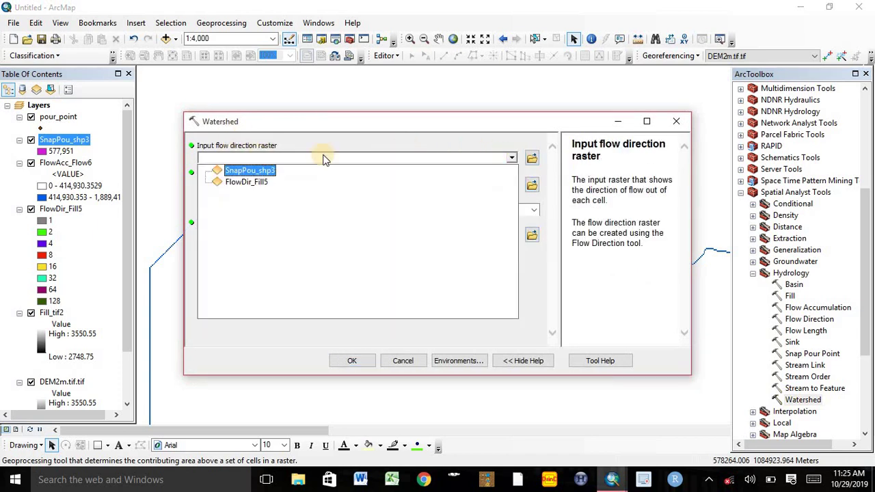
click(241, 184)
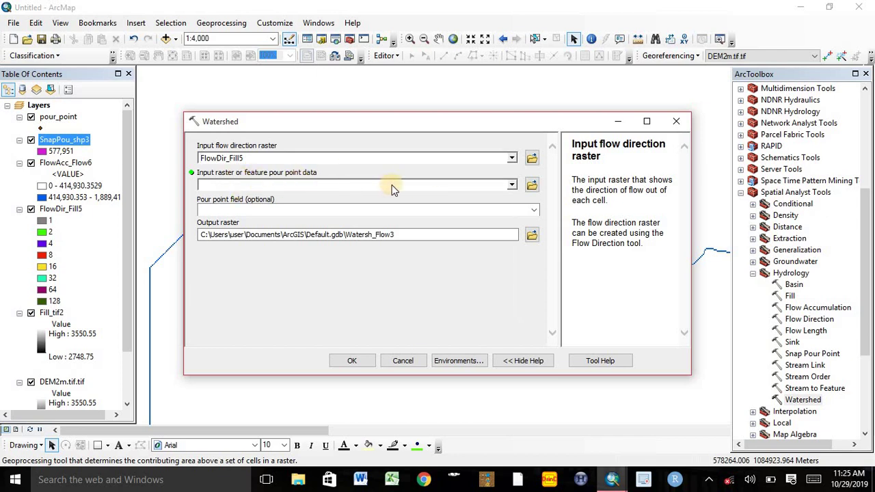
click(512, 185)
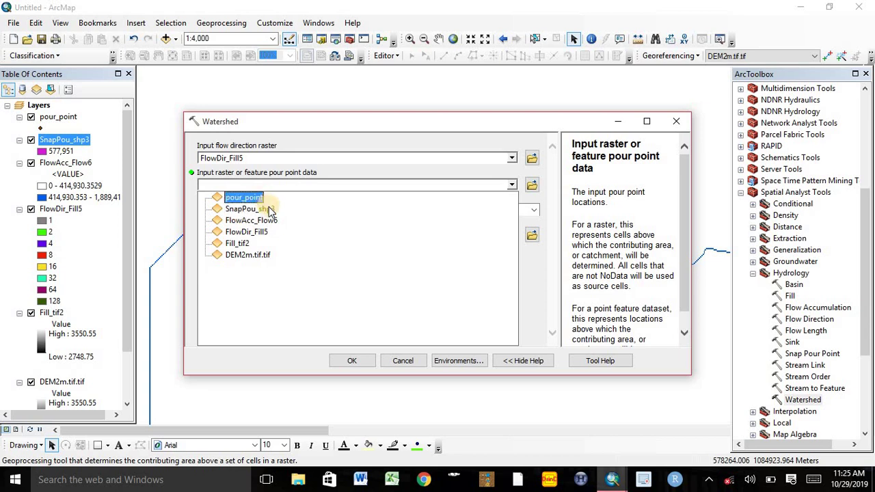
click(268, 212)
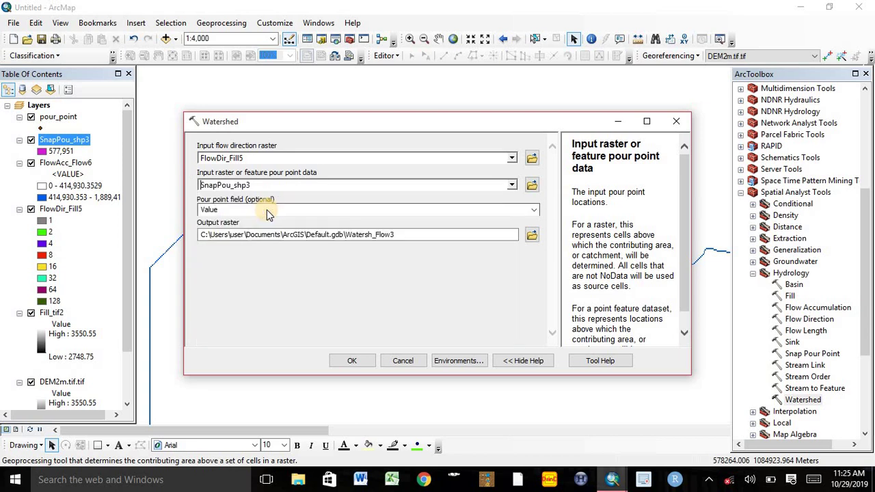
click(348, 362)
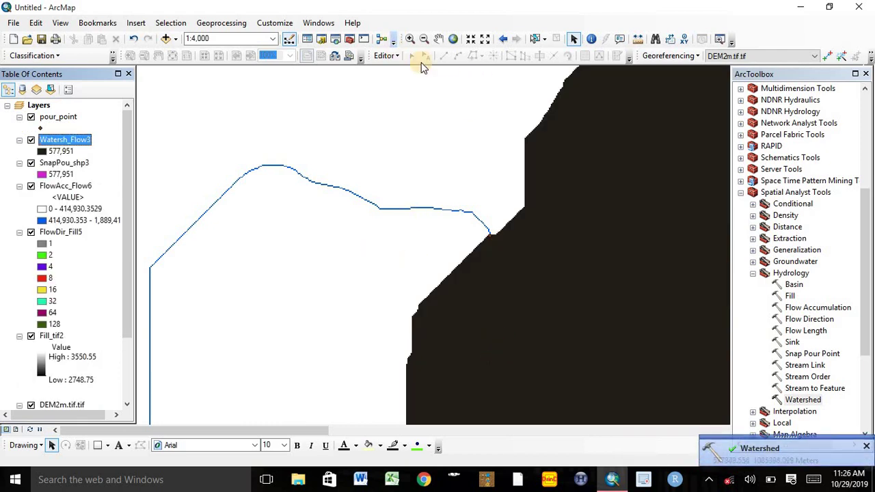
- Move the Watersh_Flow3 layer above pour_point in the layer order and zoom the map to its full extent
click(485, 41)
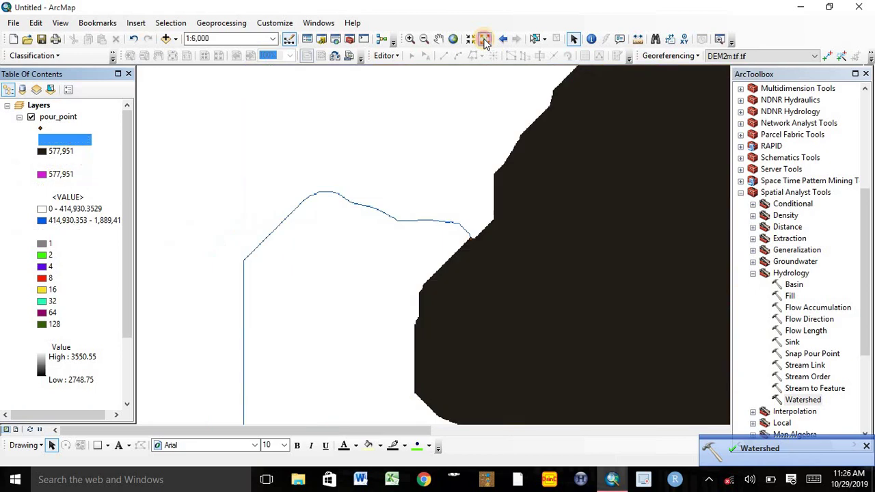
click(485, 40)
click(485, 40)
click(485, 40)
click(485, 40)
click(484, 40)
click(484, 40)
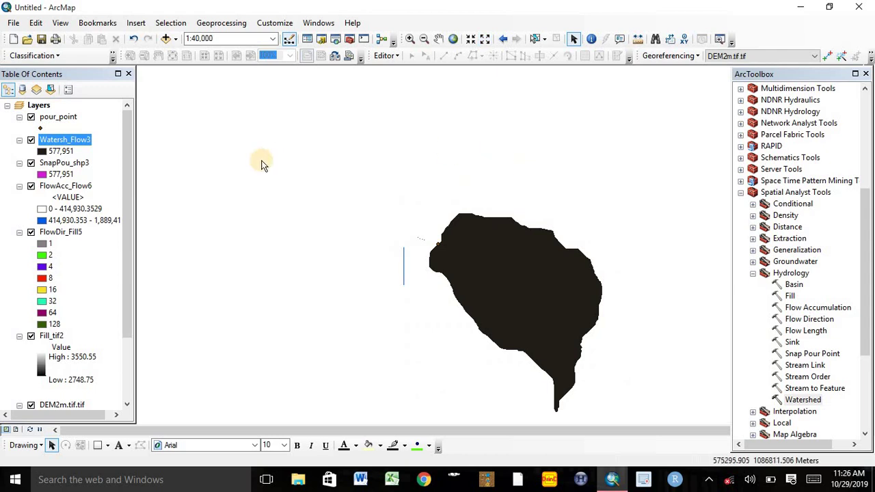
drag(60, 140, 58, 114)
right_click(60, 118)
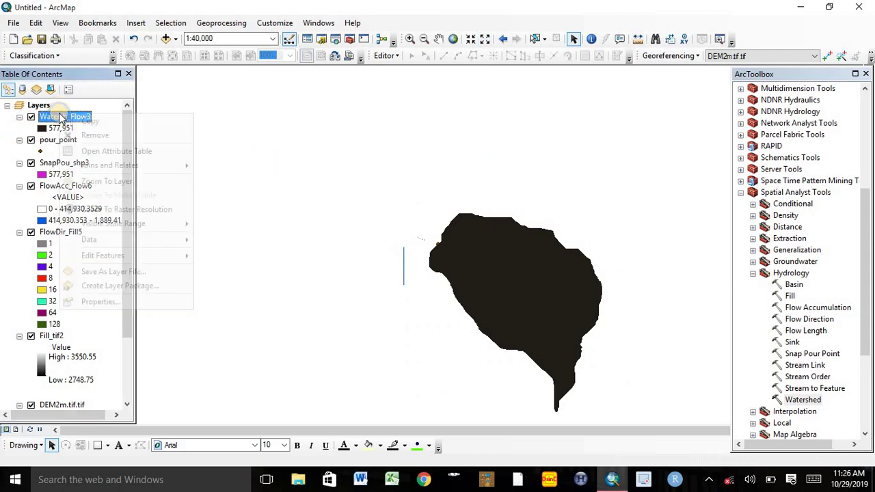
click(98, 182)
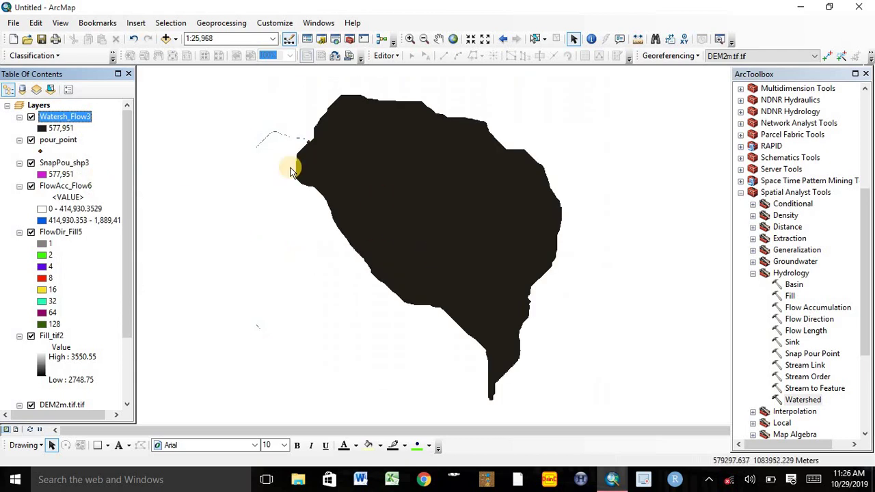
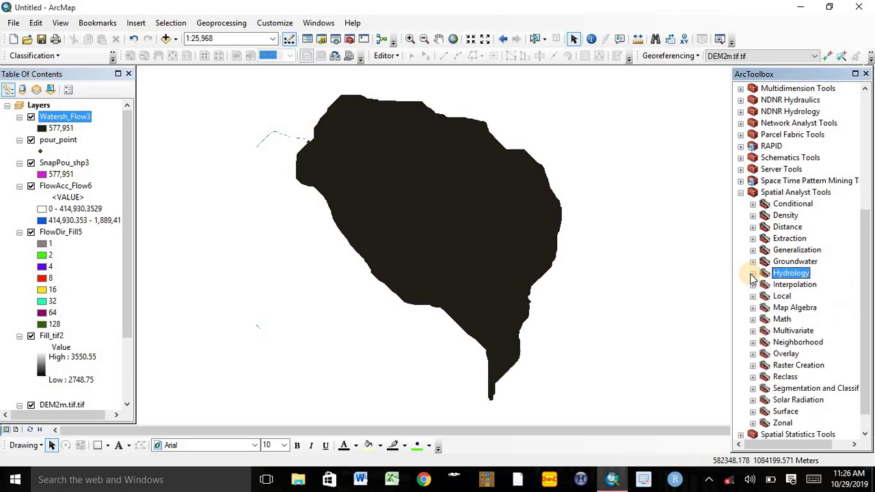
- Open the Raster to Polygon conversion tool and set Watersh_Flow3 as its input raster
click(741, 193)
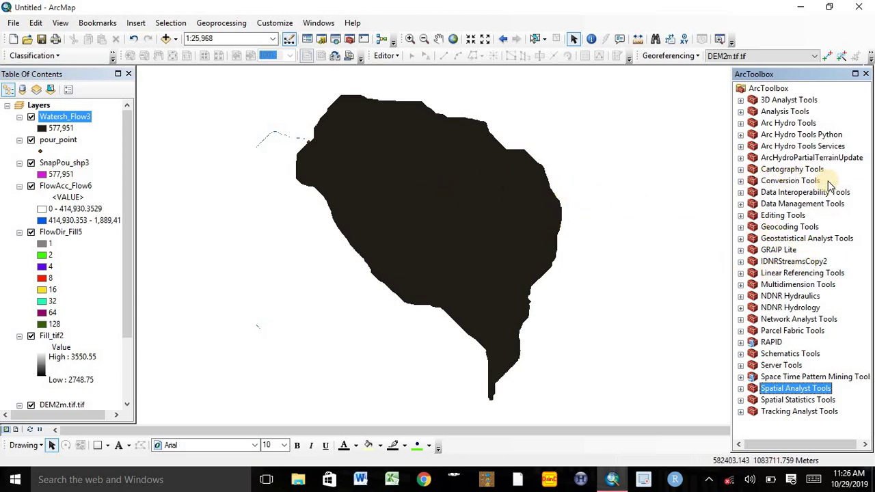
click(741, 181)
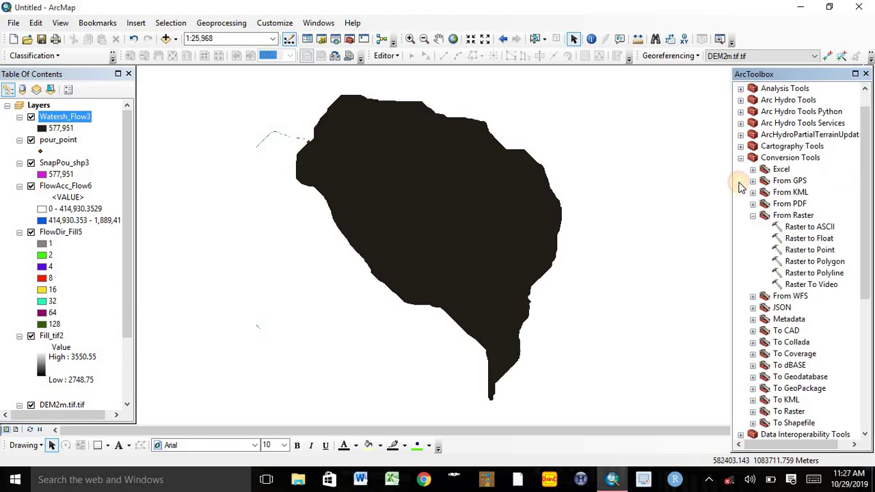
click(753, 216)
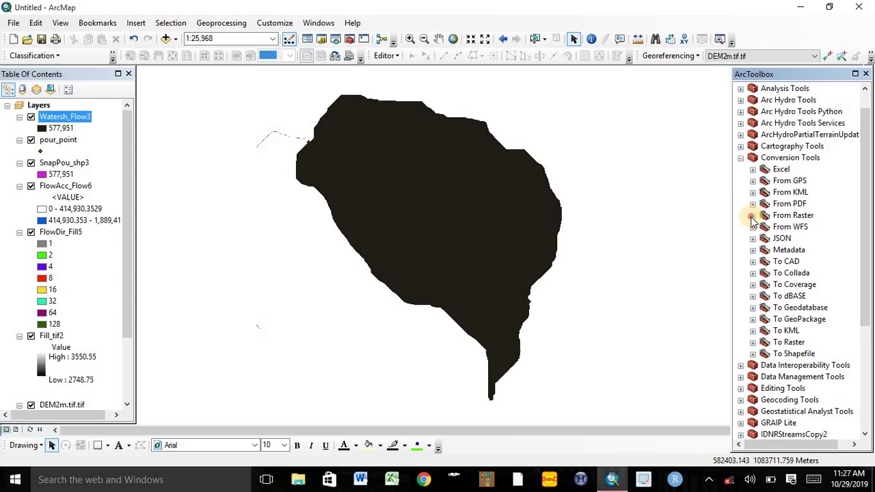
click(753, 217)
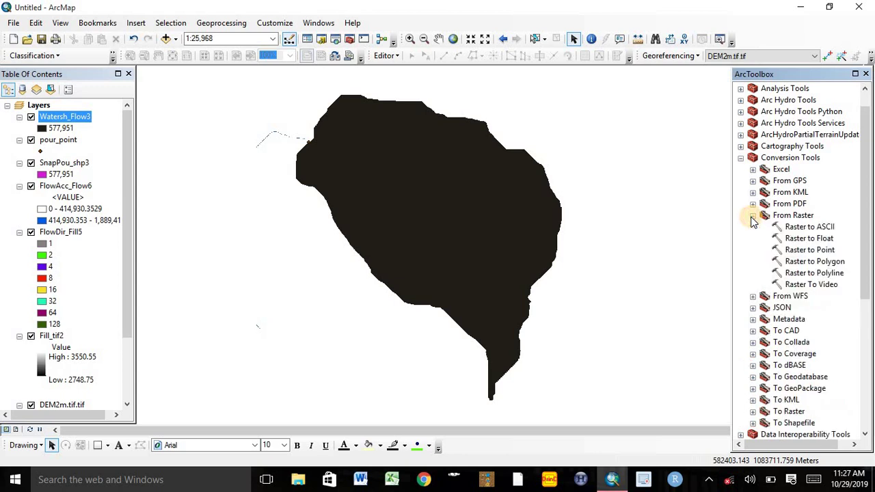
click(814, 264)
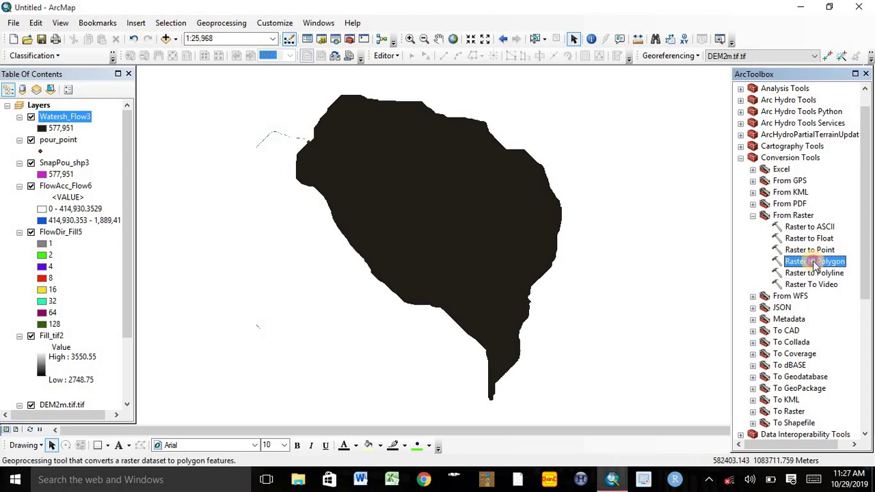
double_click(814, 264)
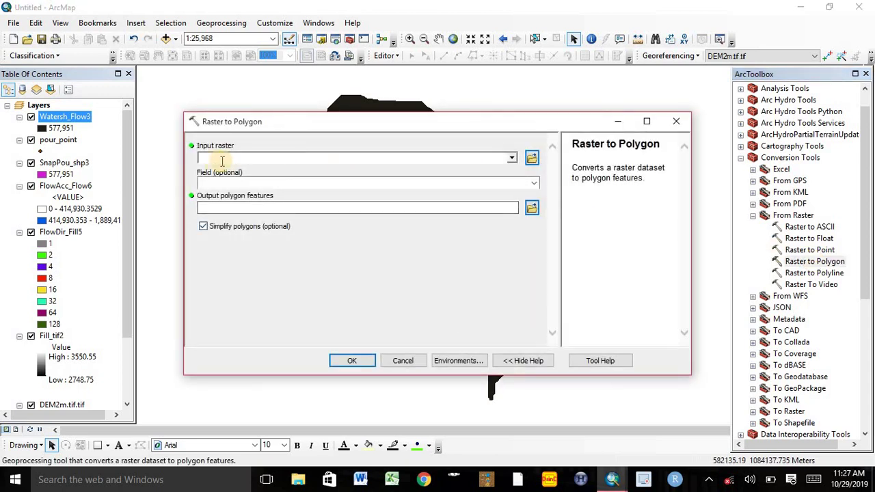
click(511, 158)
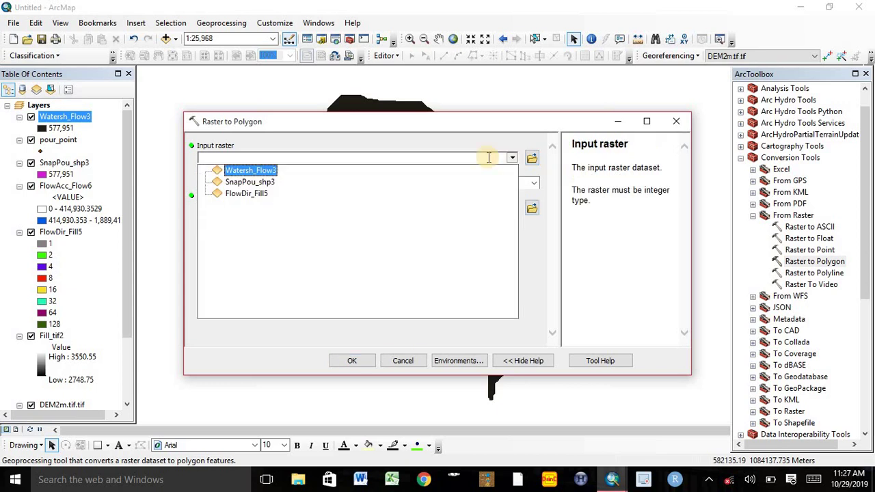
click(251, 171)
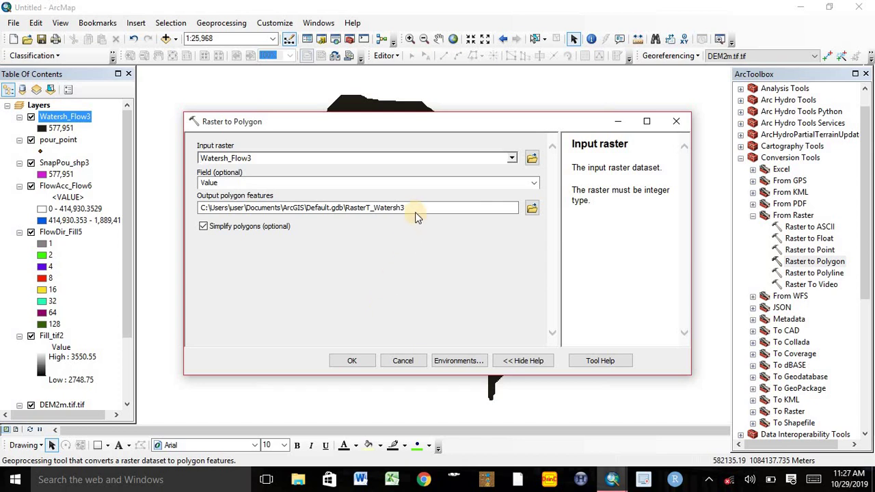
- Name the output polygon features AT in Default.gdb and run the raster to polygon conversion
click(369, 209)
key(BackSpace)
key(BackSpace)
key(BackSpace)
key(BackSpace)
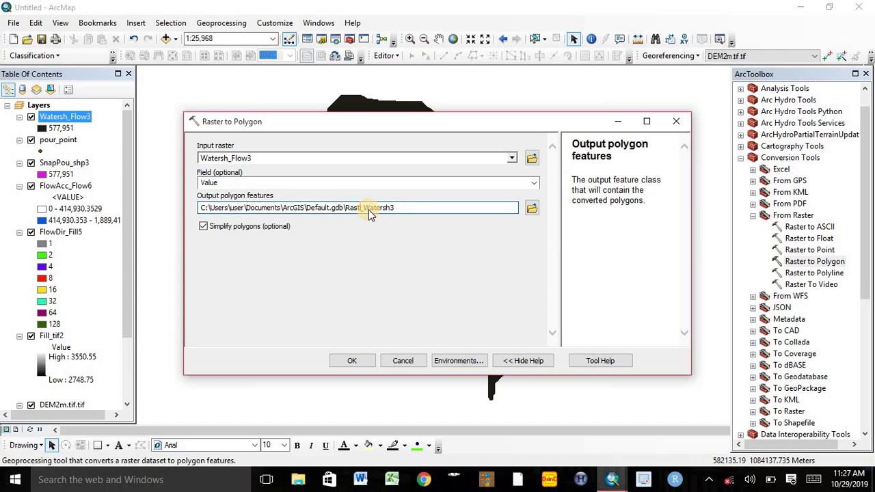
key(BackSpace)
key(BackSpace)
key(BackSpace)
text(AT)
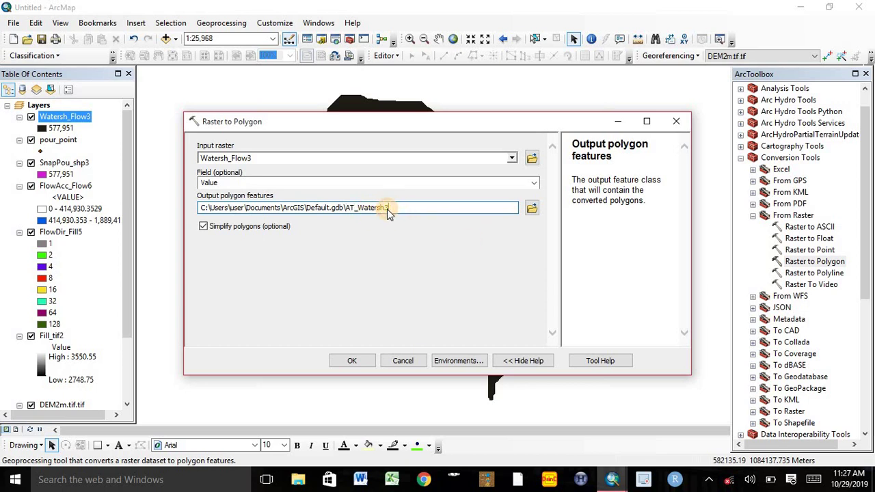
key(BackSpace)
key(BackSpace)
key(BackSpace)
key(BackSpace)
key(BackSpace)
key(BackSpace)
click(352, 360)
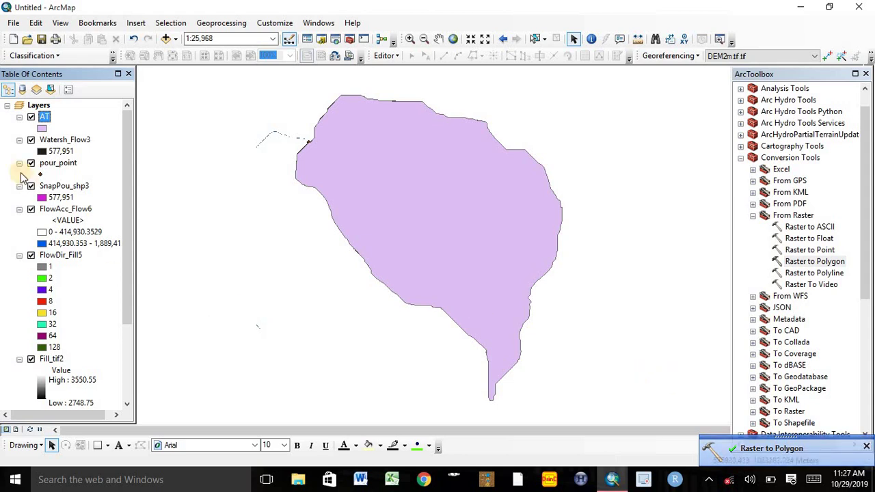
- Remove the Watersh_Flow3, pour_point and SnapPou_shp3 layers from the map
right_click(67, 140)
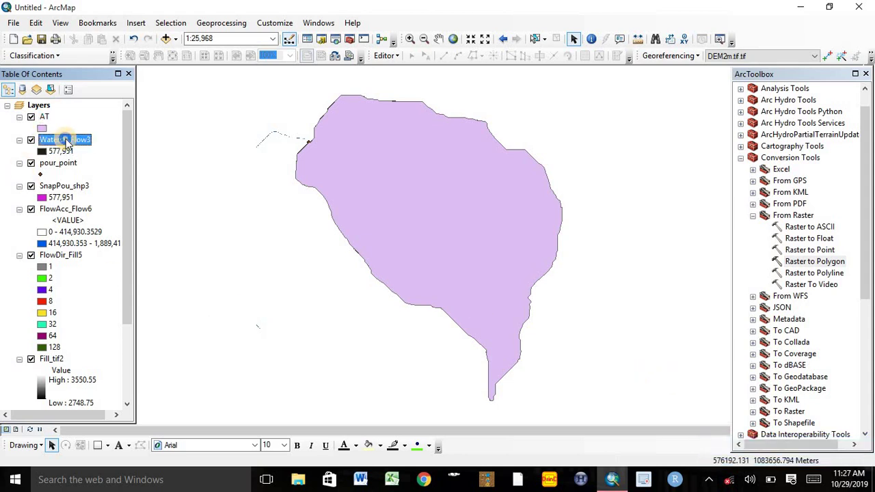
click(102, 160)
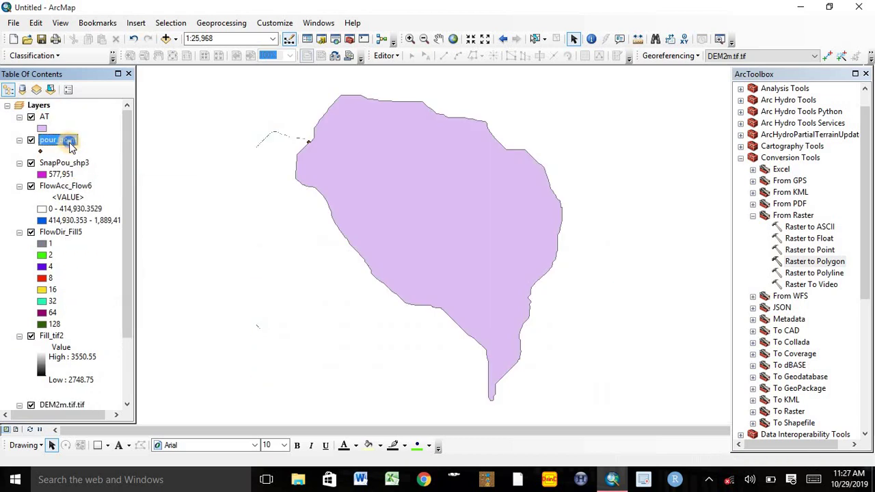
right_click(70, 140)
click(99, 164)
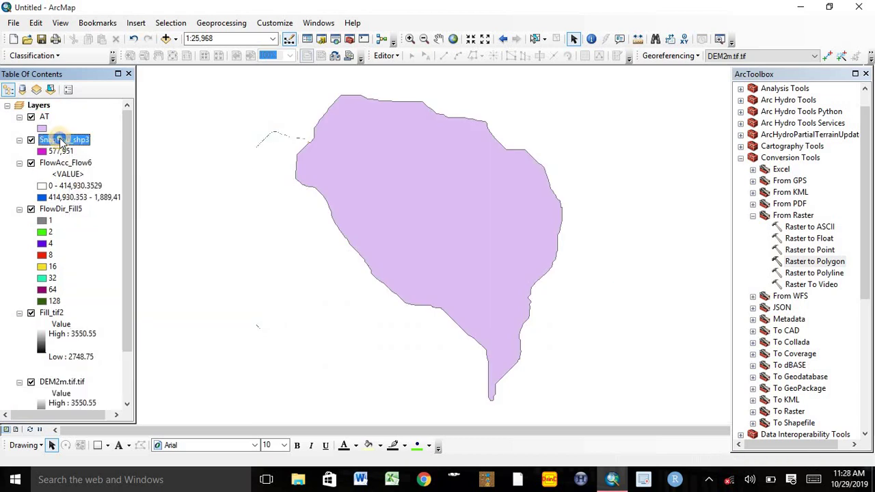
right_click(61, 141)
click(95, 160)
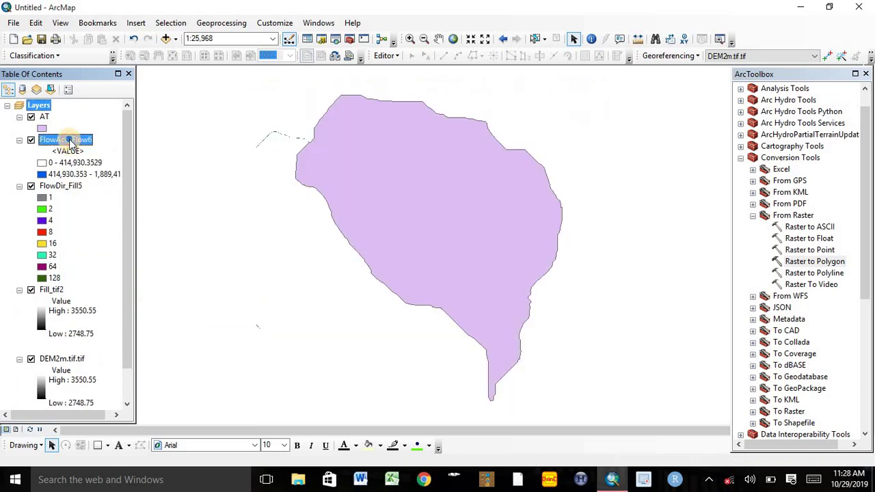
- Remove the FlowAcc_Flow6, FlowDir_Fill5, Fill_tif2 and DEM2m.tif.tif rasters, keeping only the AT polygon layer
right_click(72, 141)
click(103, 161)
right_click(67, 140)
click(96, 163)
right_click(59, 141)
click(59, 161)
right_click(59, 140)
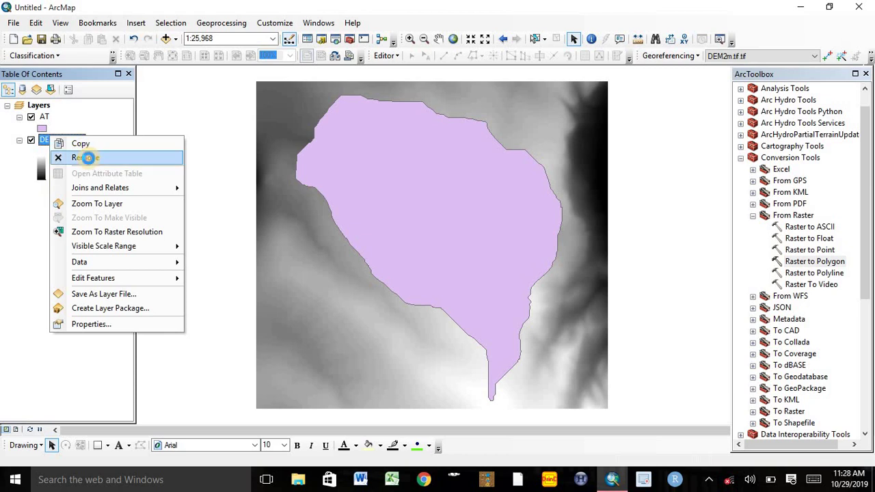
click(99, 158)
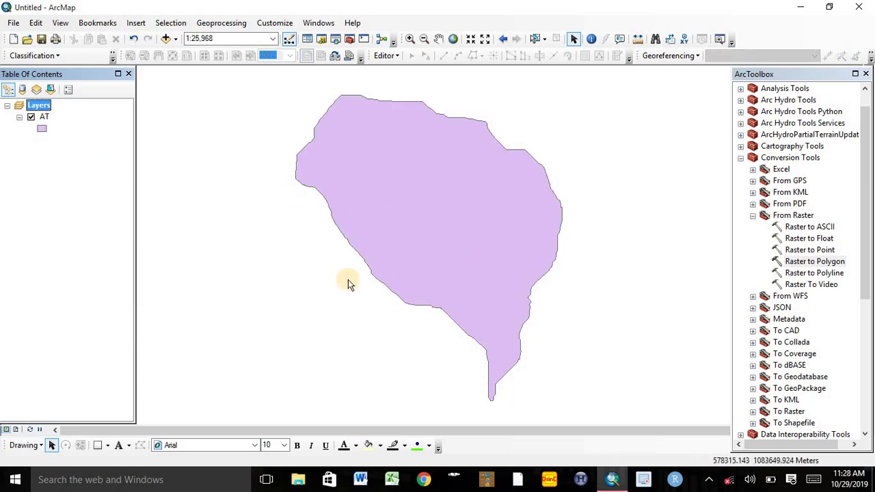
- Open the AT layer's attribute table and add a Short Integer field named area_ha
right_click(44, 119)
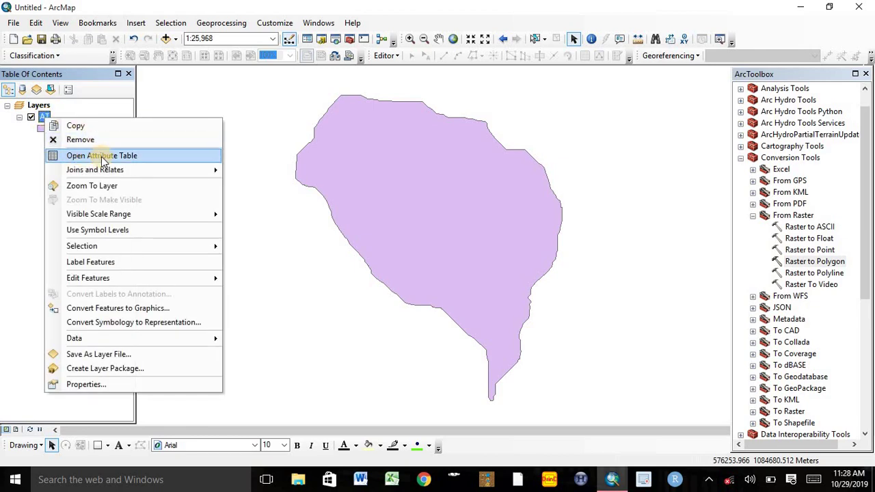
click(101, 158)
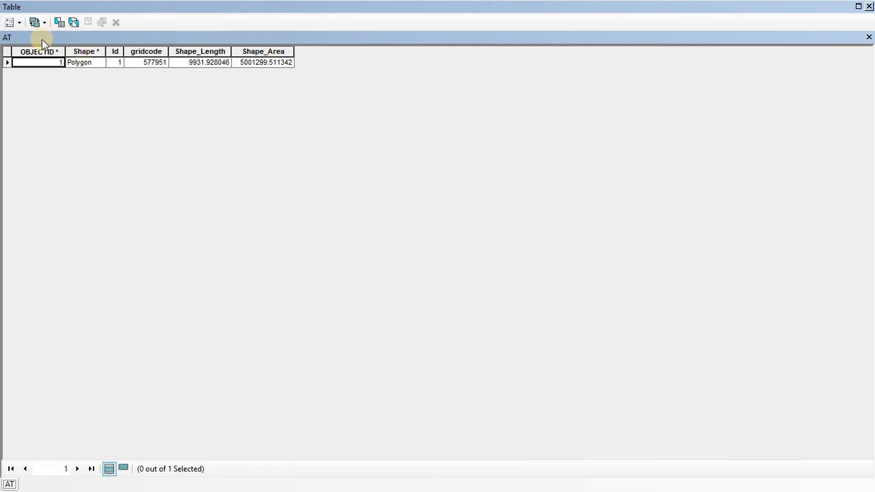
click(15, 25)
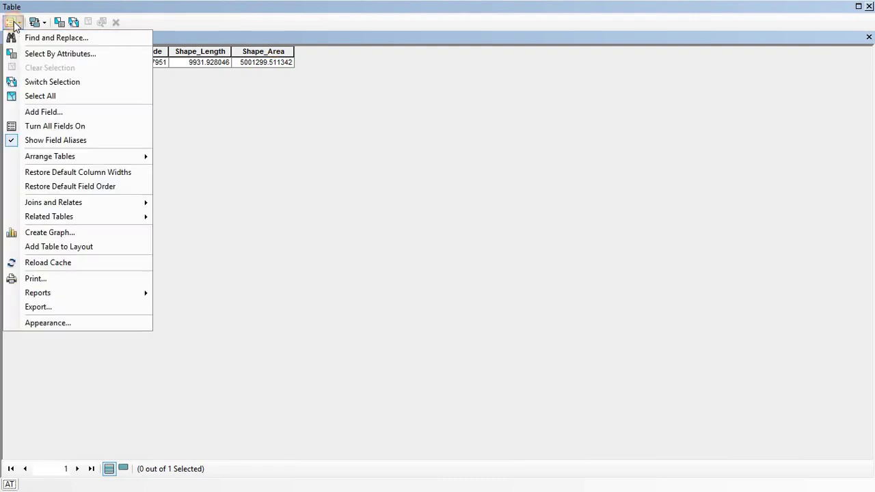
click(53, 113)
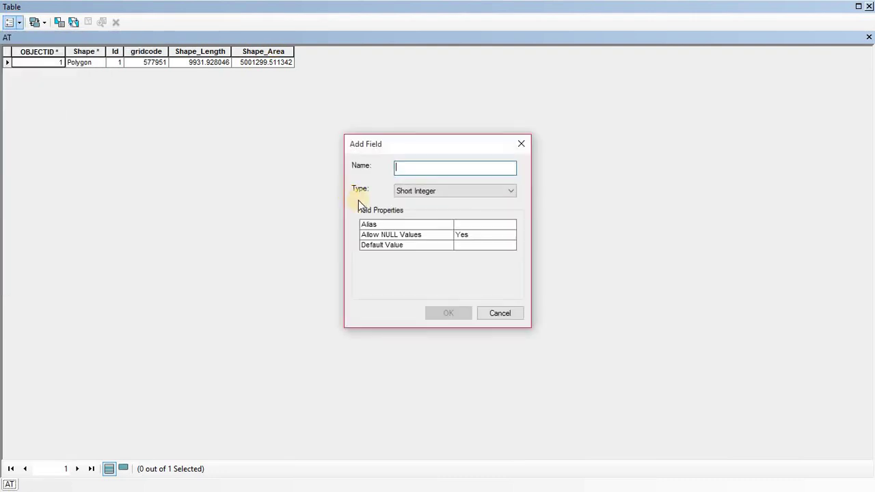
click(412, 170)
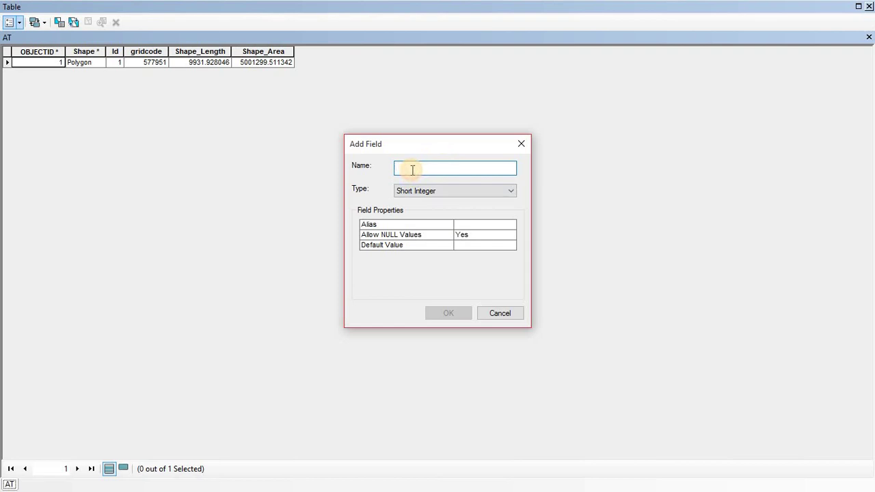
text(area_ha)
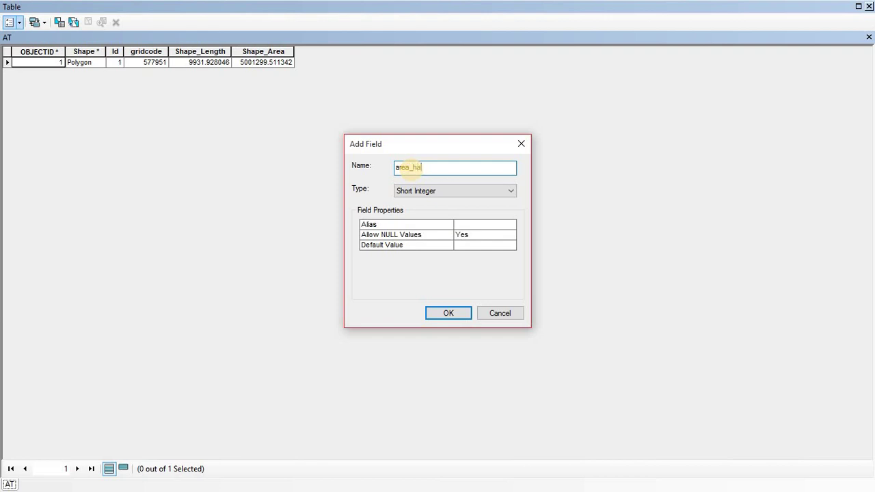
click(430, 190)
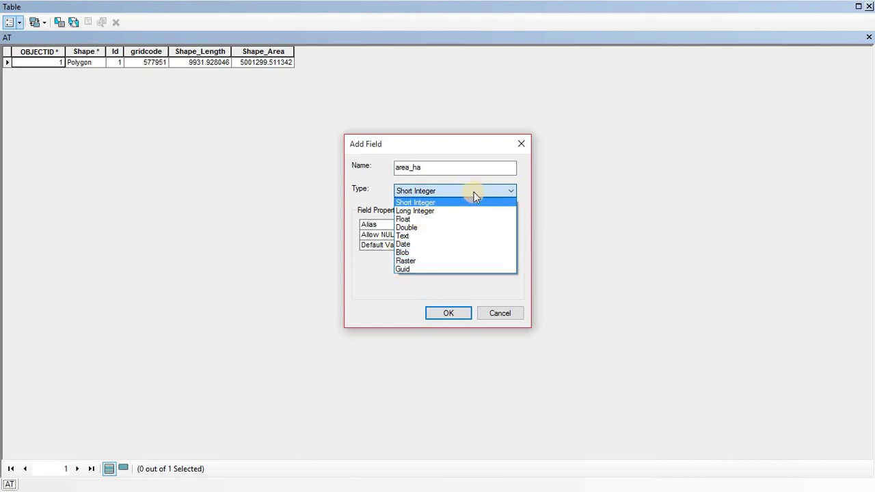
click(437, 202)
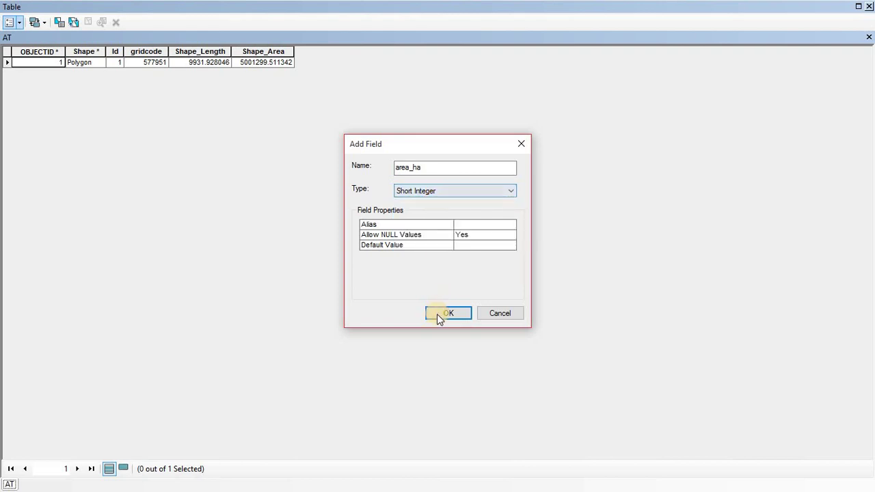
click(445, 313)
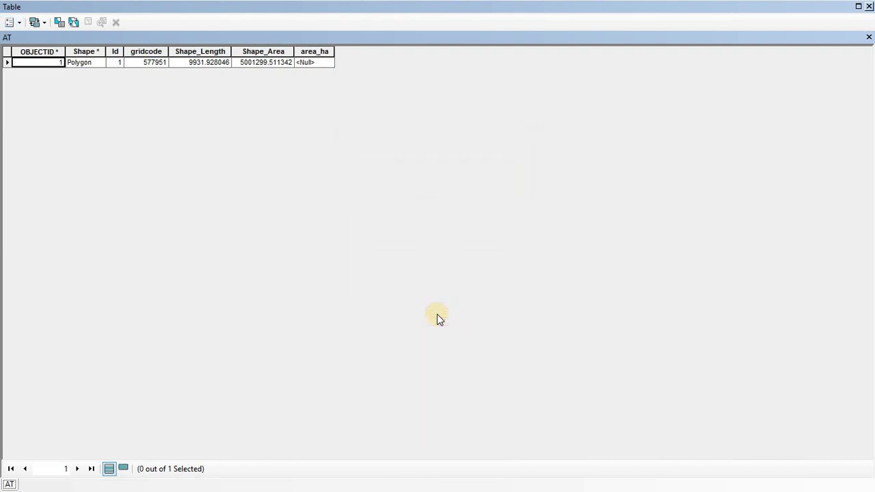
- Add a second Short Integer field named perimeter to the AT attribute table
click(9, 22)
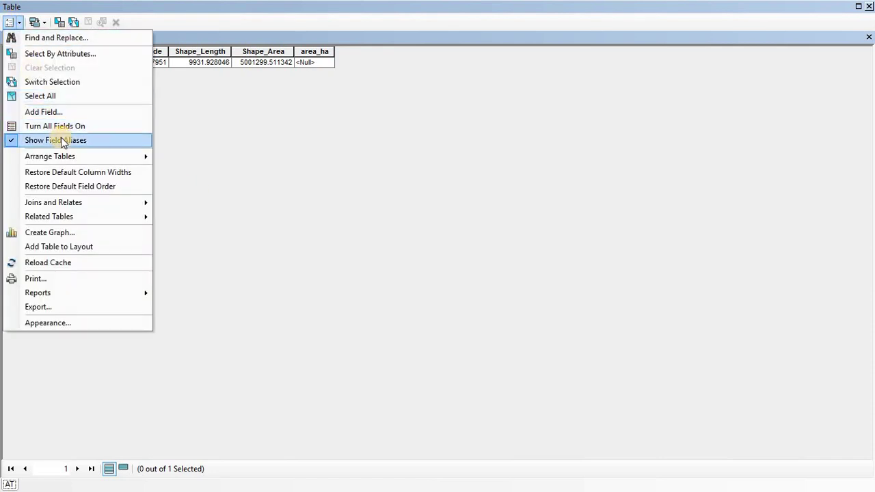
click(60, 111)
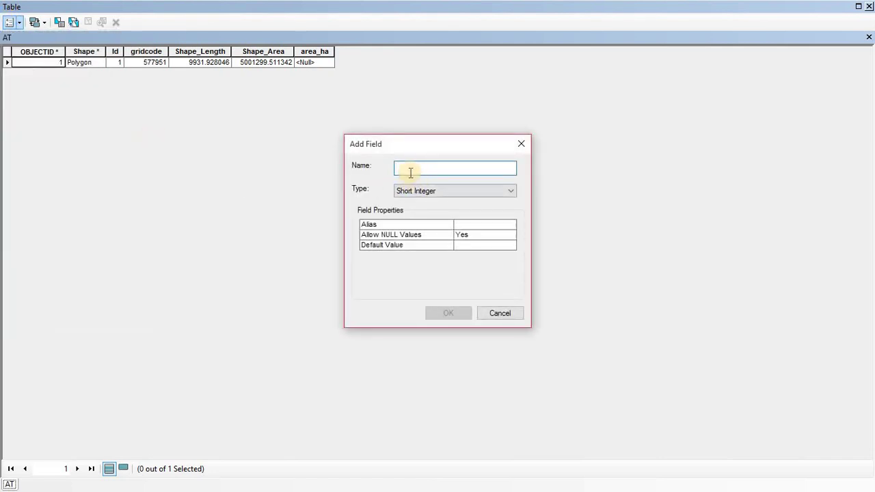
text(perimeter)
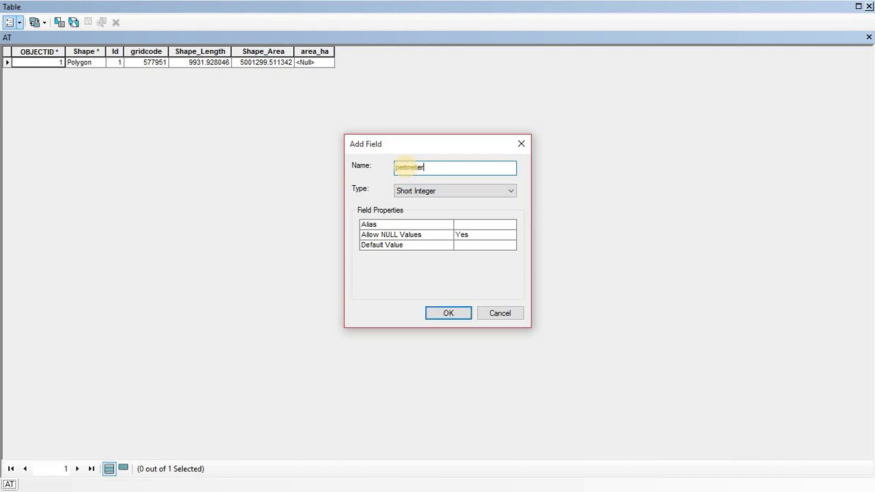
key(Return)
- Calculate the polygon's area in hectares into the area_ha field, using the data source's coordinate system
click(318, 53)
right_click(317, 52)
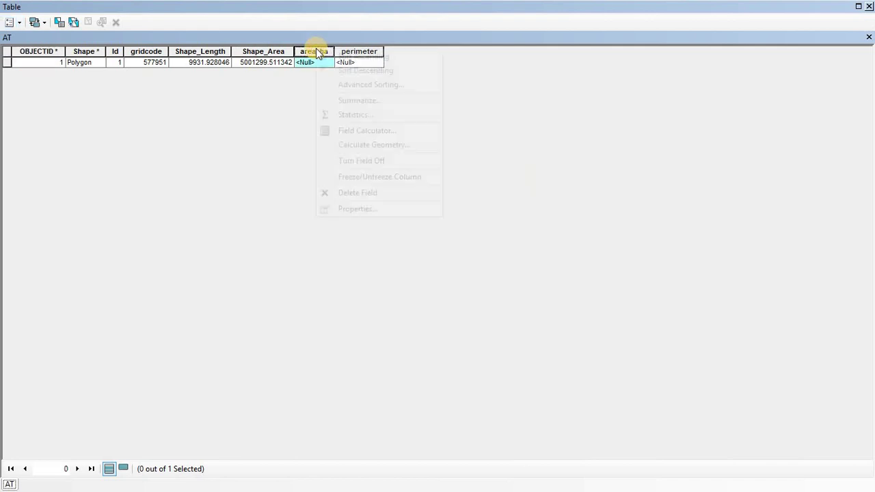
click(354, 145)
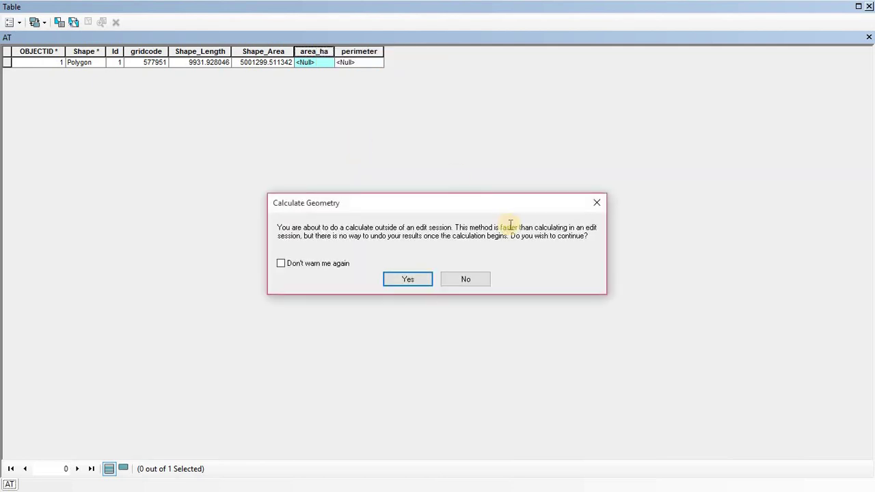
click(397, 274)
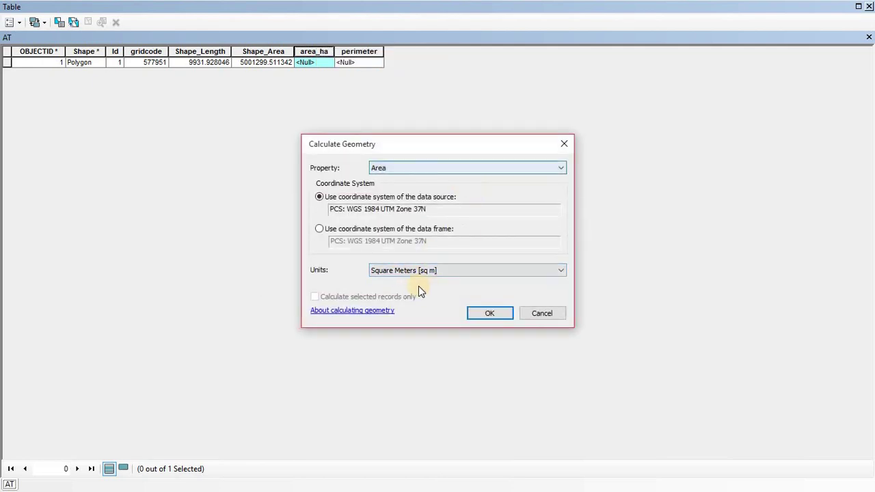
click(417, 273)
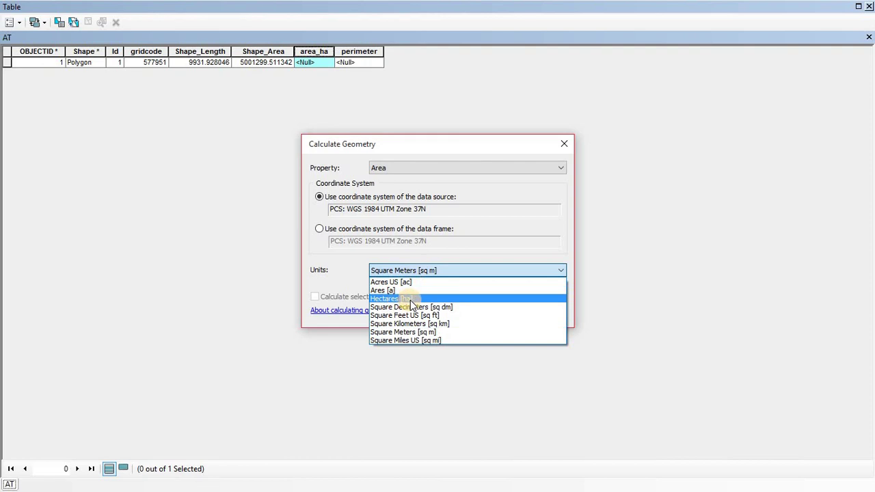
click(410, 300)
click(488, 314)
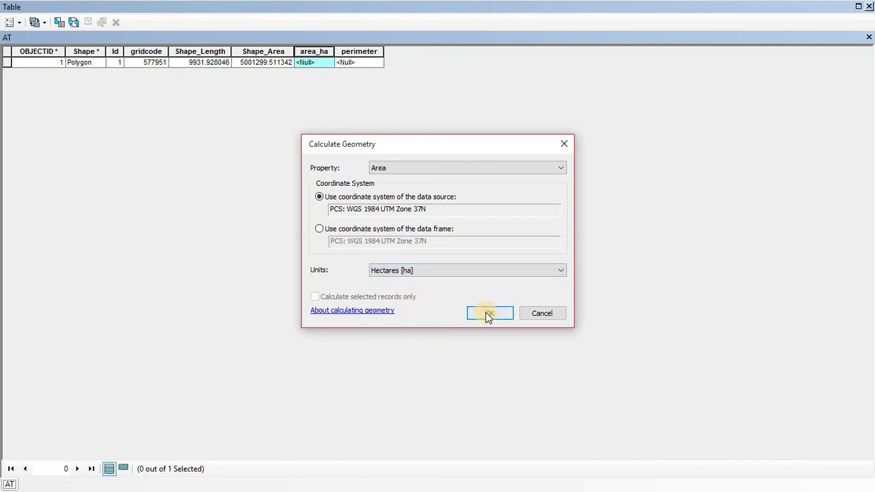
click(400, 275)
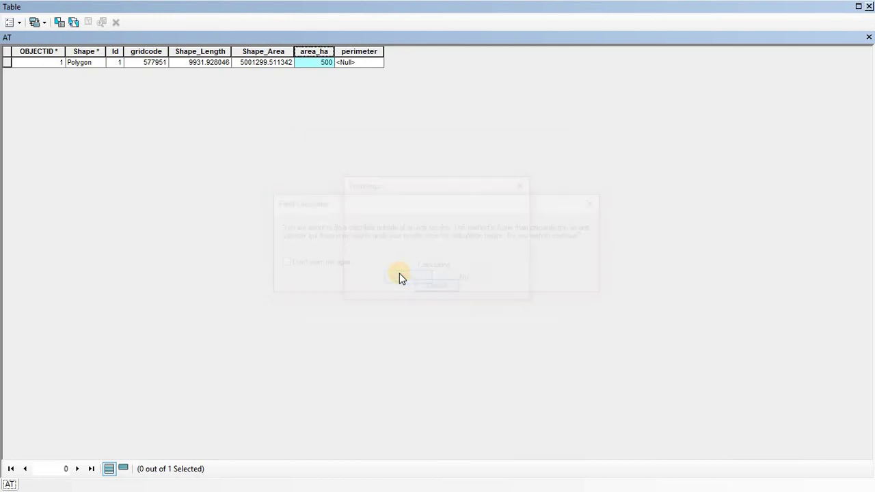
- Calculate the polygon's perimeter in kilometers into the perimeter field with Calculate Geometry
click(351, 52)
right_click(353, 55)
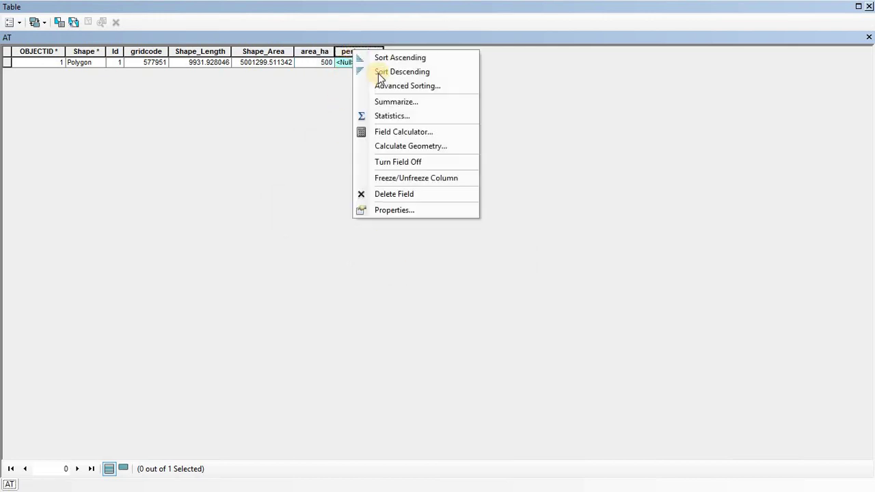
click(379, 146)
click(409, 277)
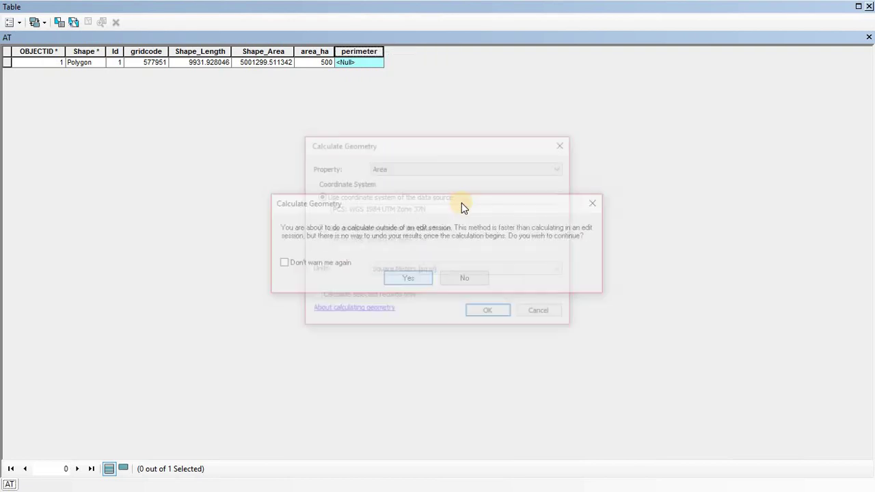
click(442, 167)
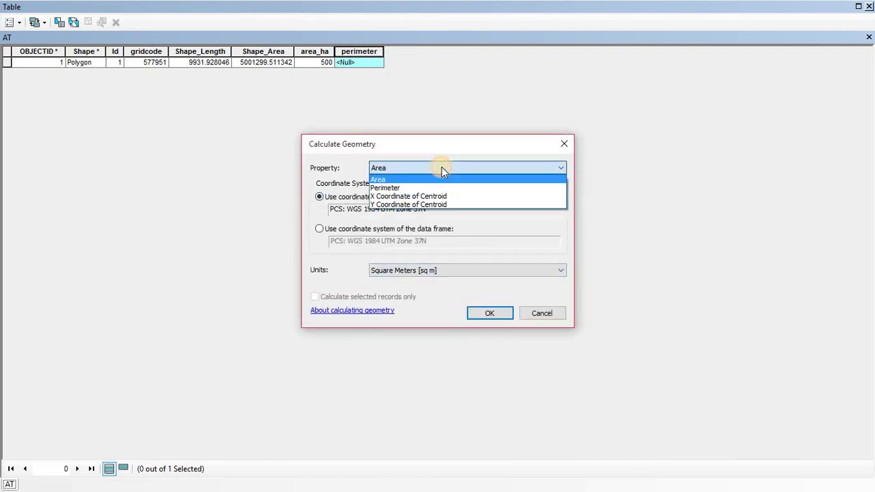
click(405, 186)
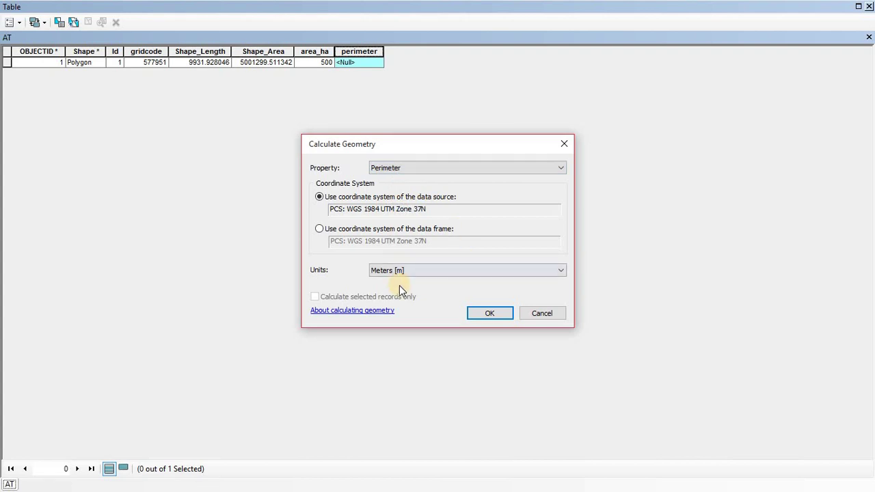
click(415, 272)
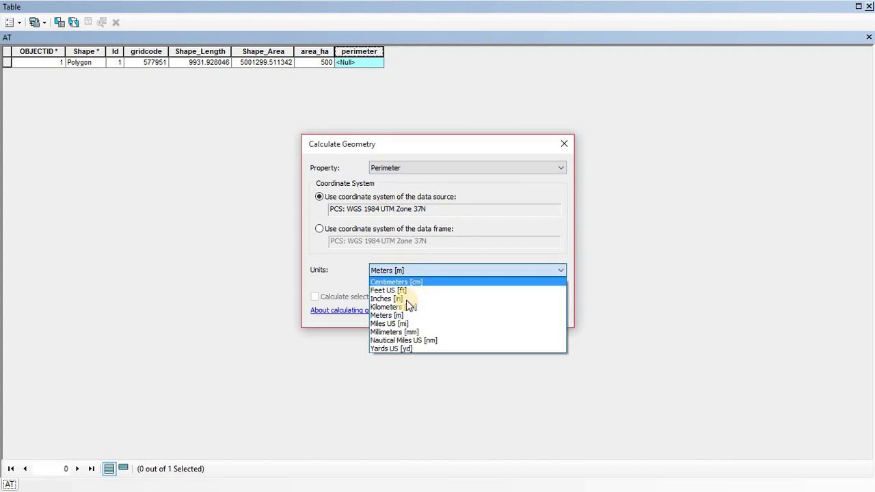
click(414, 307)
click(482, 313)
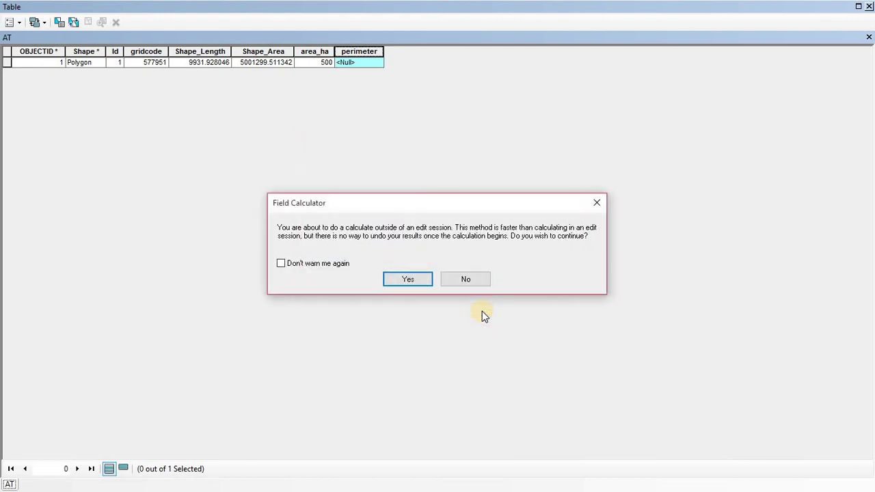
click(397, 281)
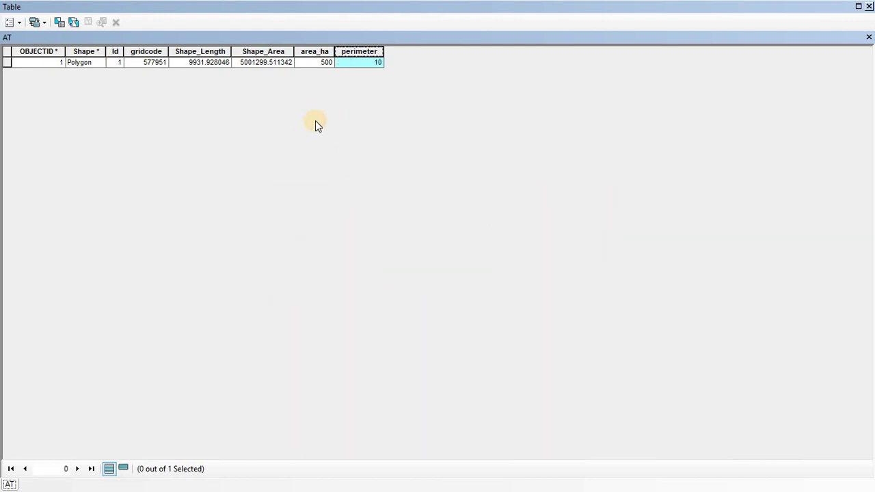